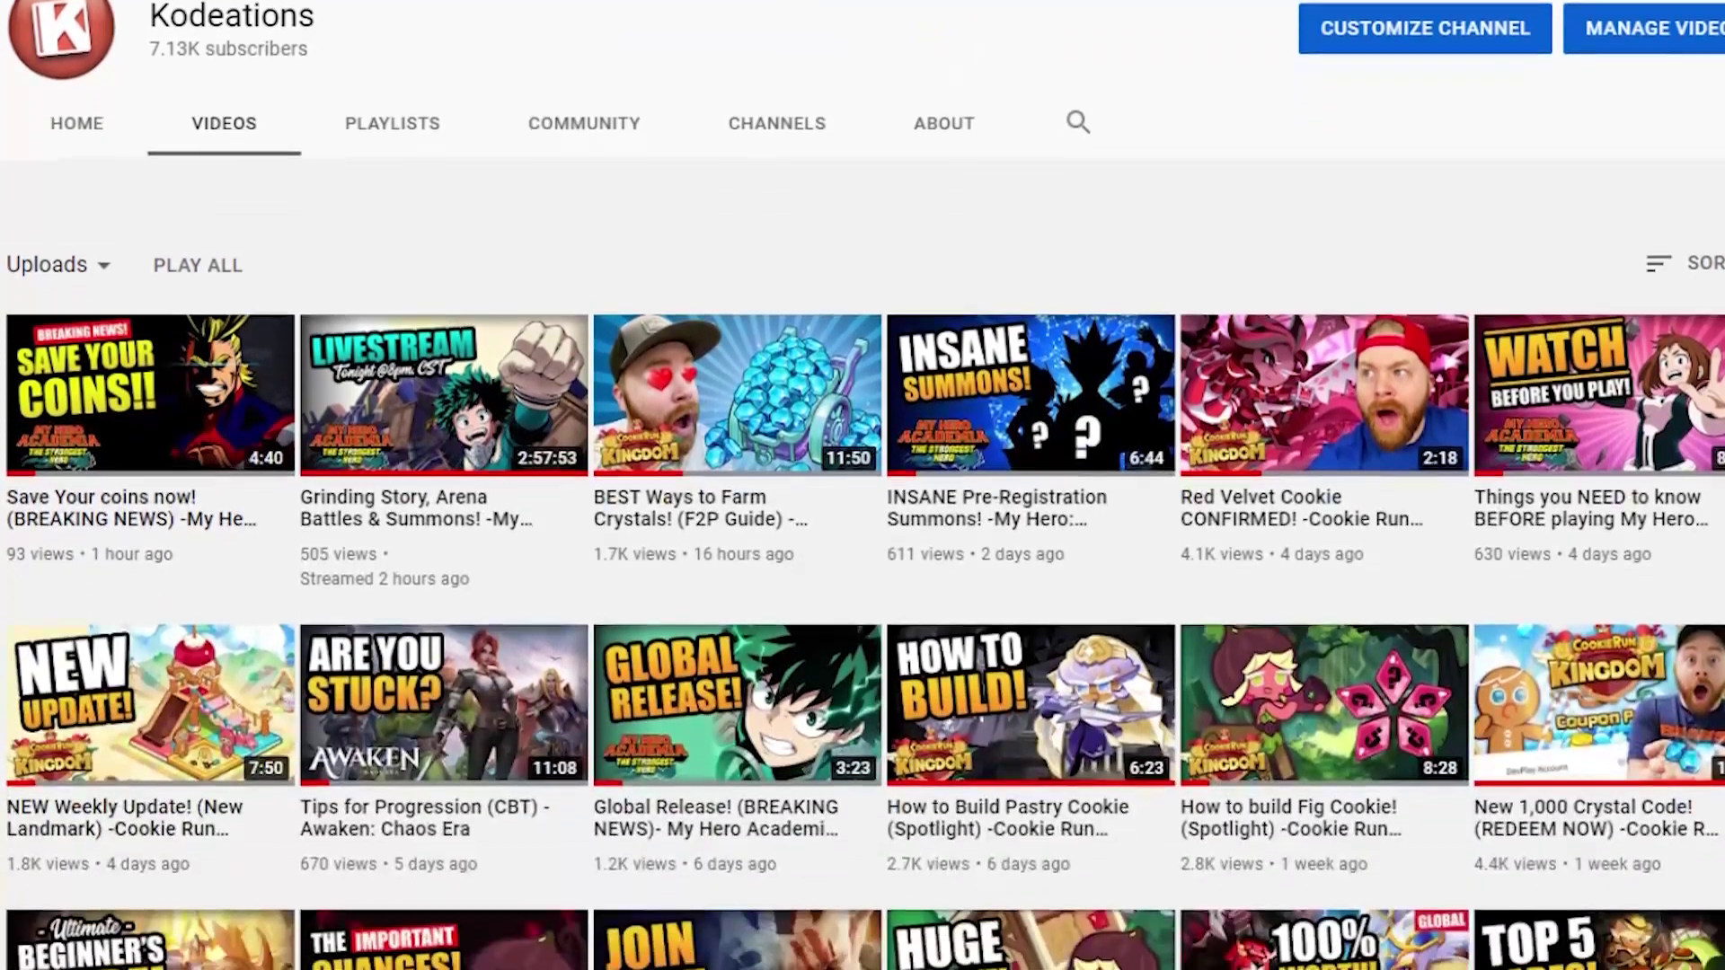
- Open the NEW Weekly Update (New Landmark) video and pause it
{"action": "scroll", "coordinate": [862, 485], "scroll_direction": "down", "scroll_amount": 3}
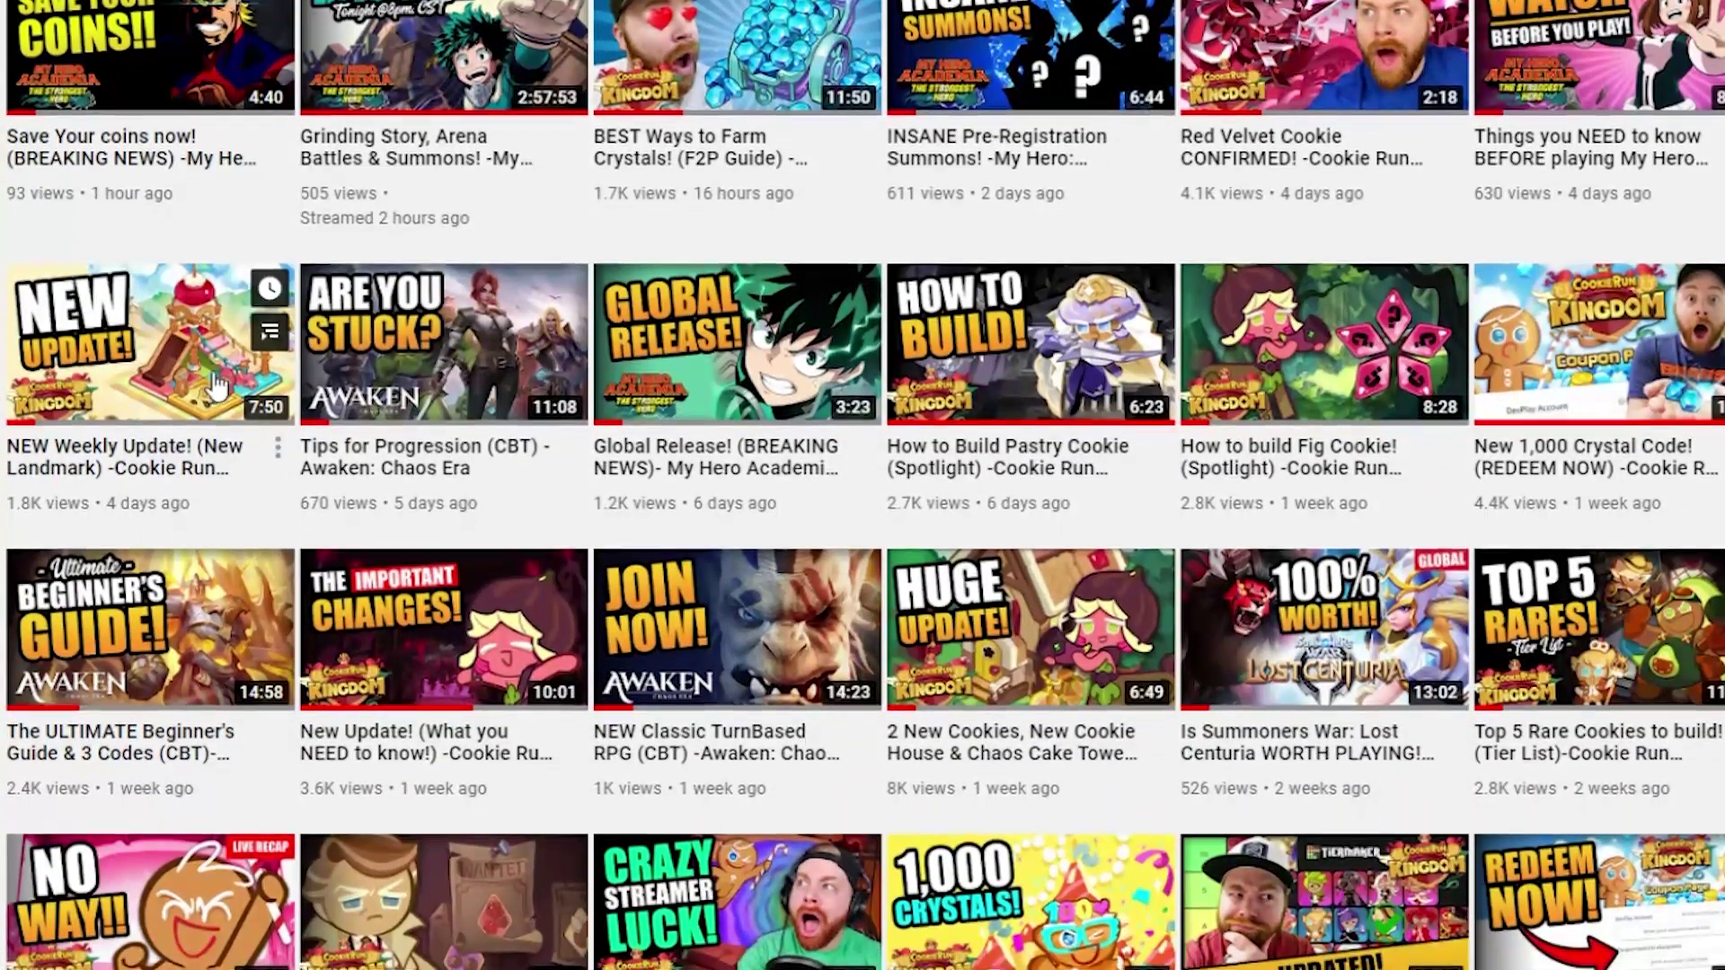
{"action": "scroll", "coordinate": [216, 386], "scroll_direction": "down", "scroll_amount": 2}
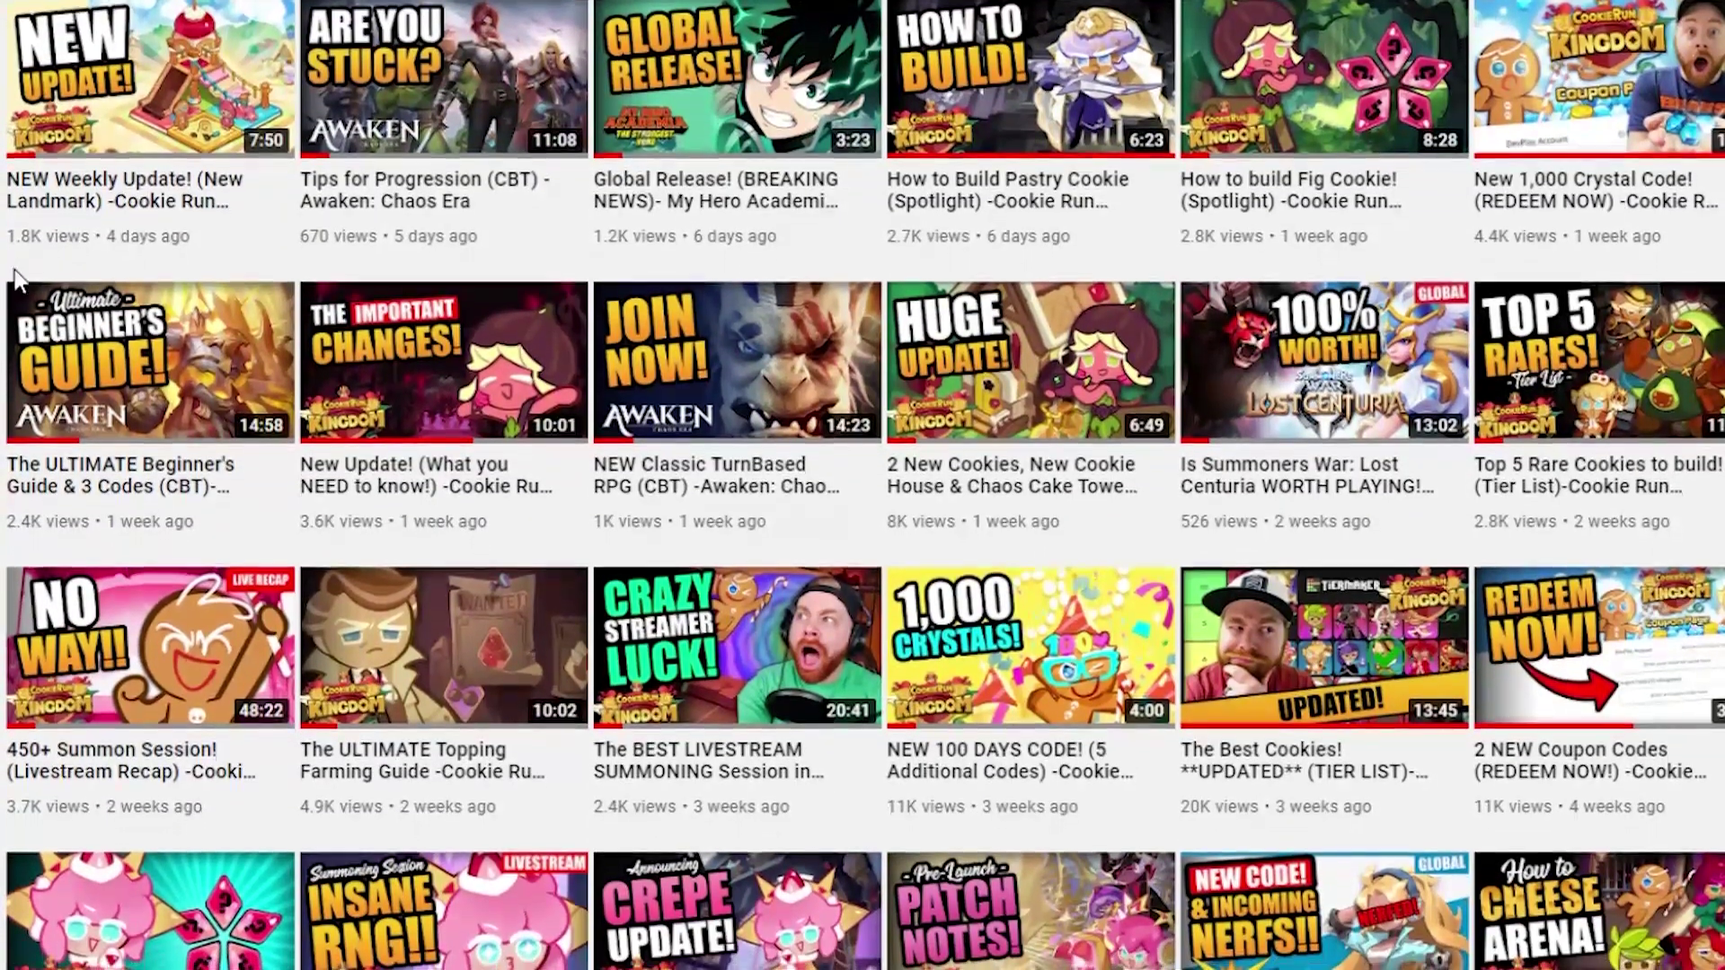
{"action": "left_click", "coordinate": [119, 193]}
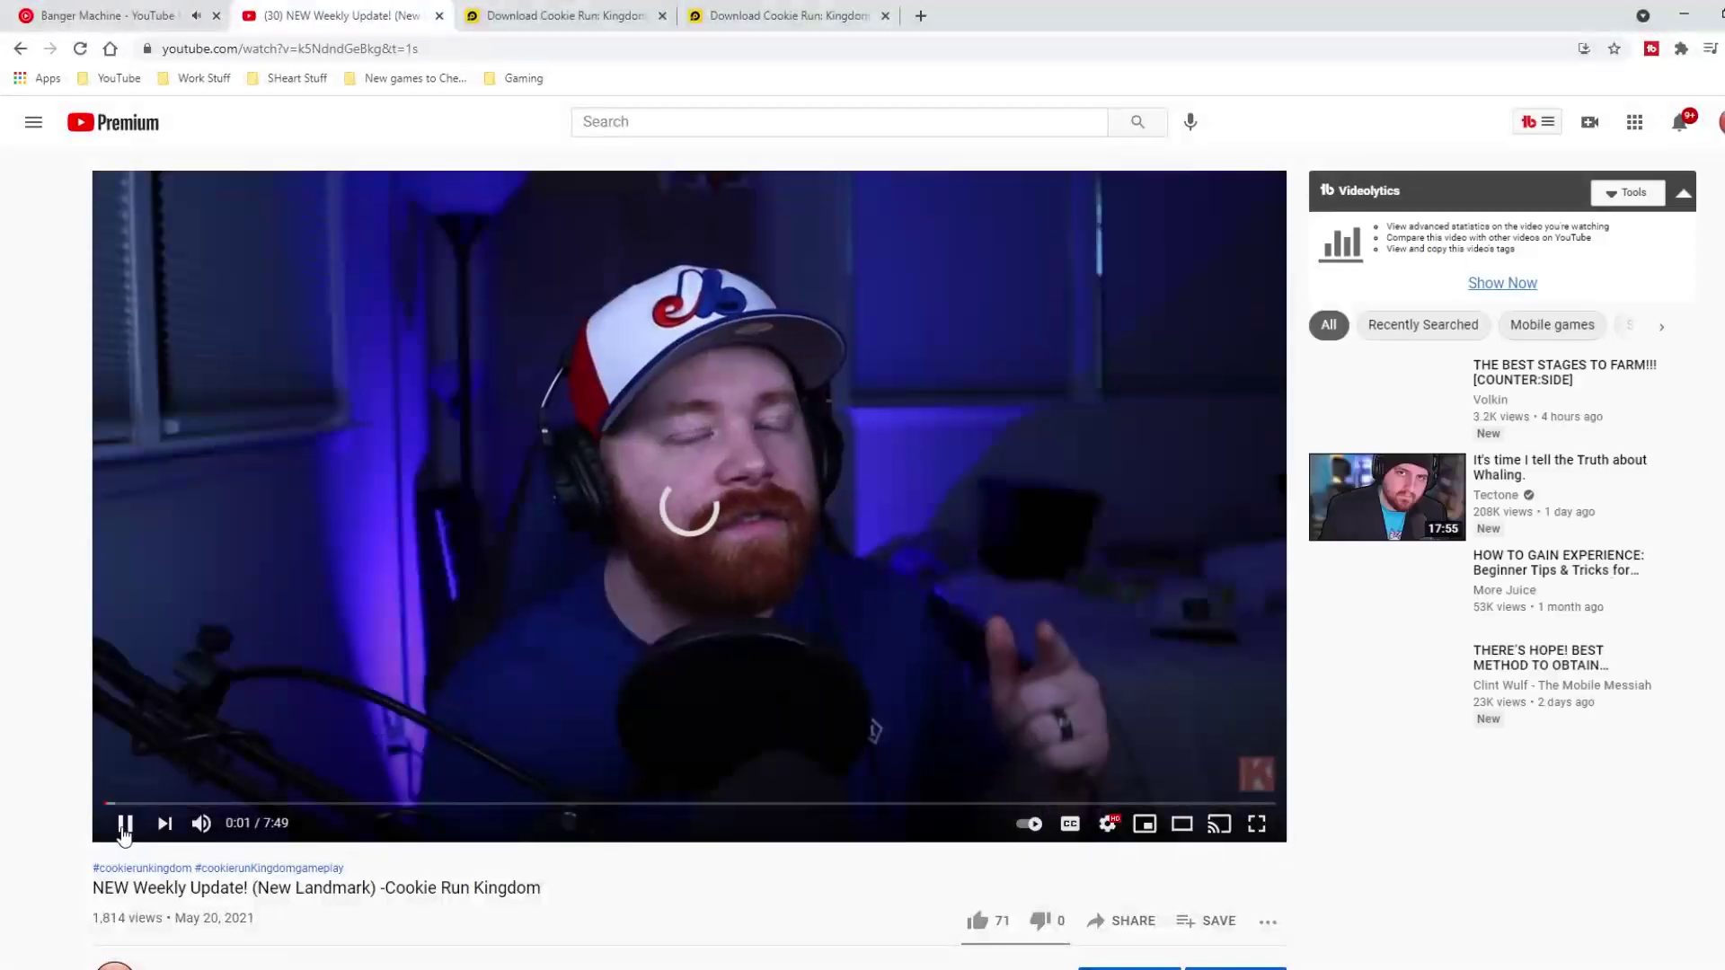
{"action": "left_click", "coordinate": [124, 827]}
- Expand the description and follow its 'Want to play CRK on PC' LDPlayer link
{"action": "scroll", "coordinate": [18, 723], "scroll_direction": "down", "scroll_amount": 7}
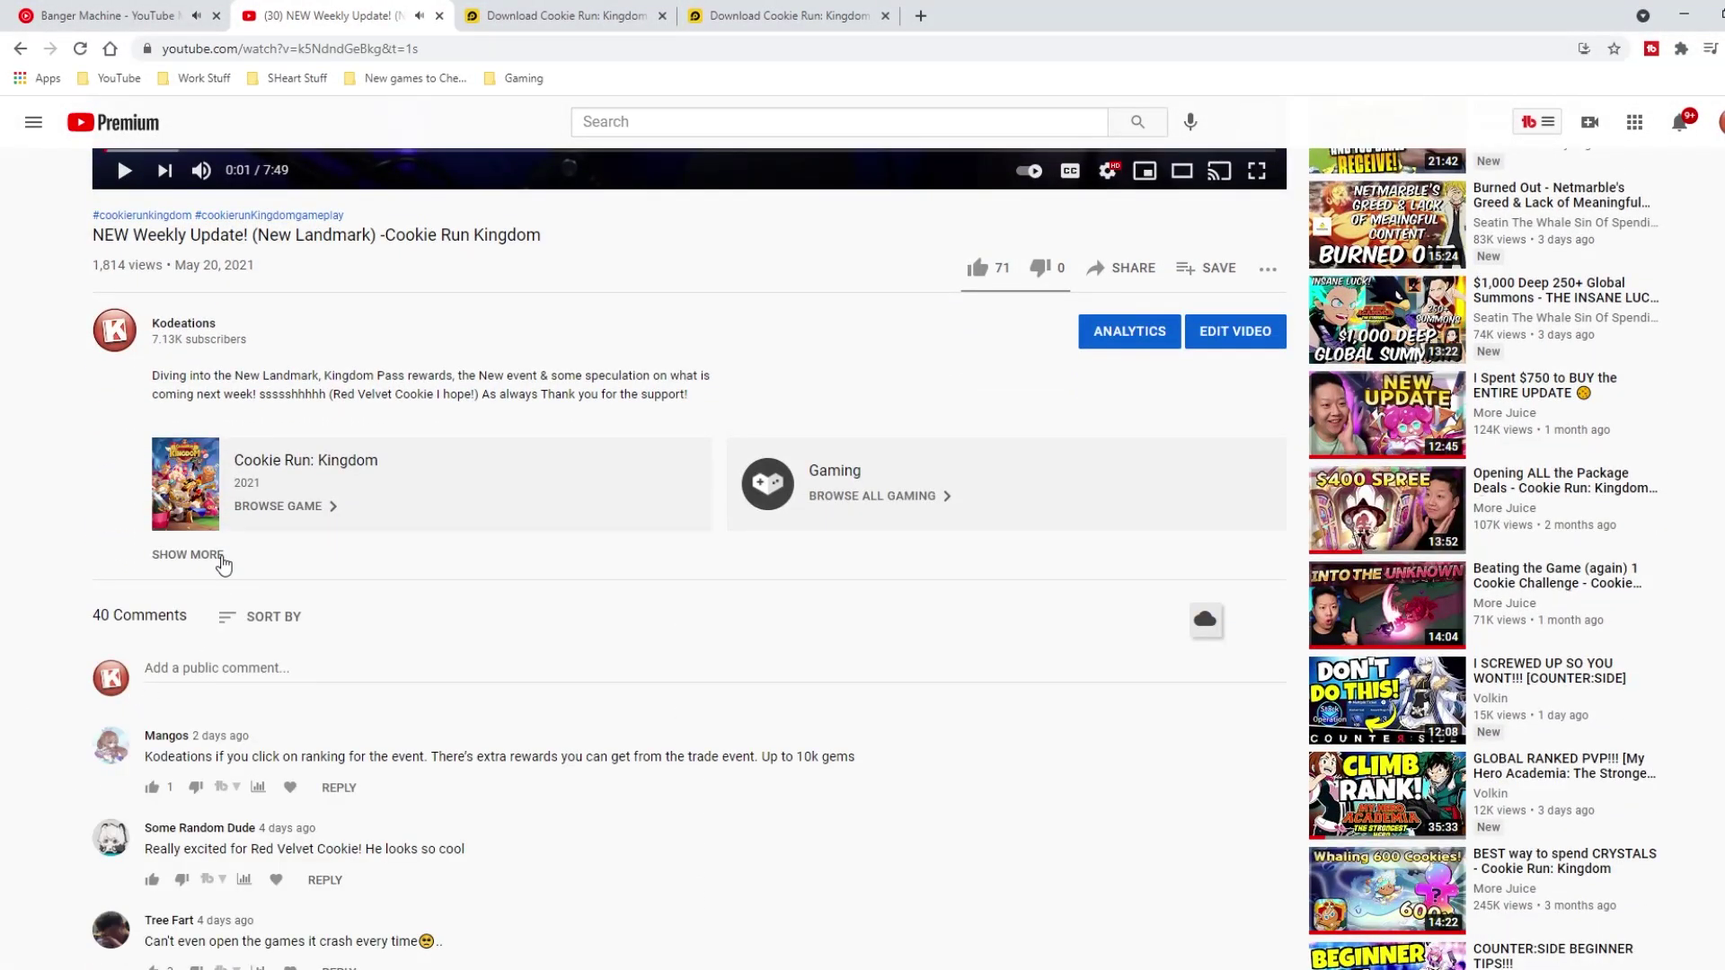
{"action": "left_click", "coordinate": [187, 555]}
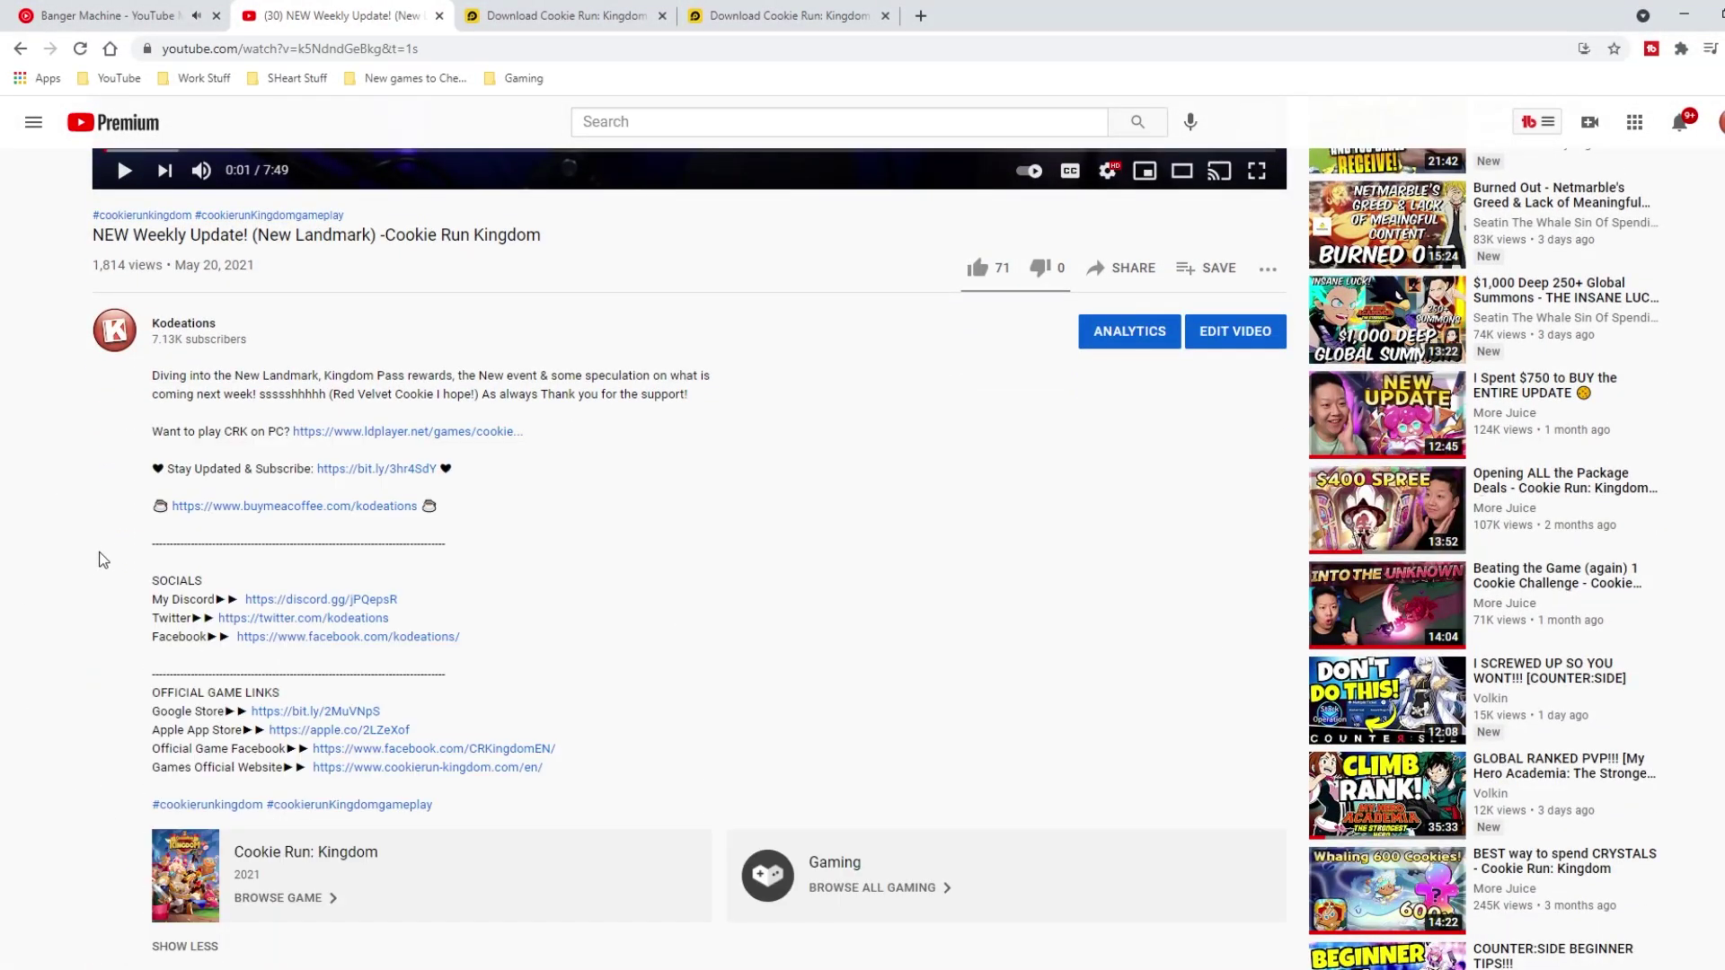
{"action": "left_click_drag", "start_coordinate": [151, 434], "coordinate": [226, 432]}
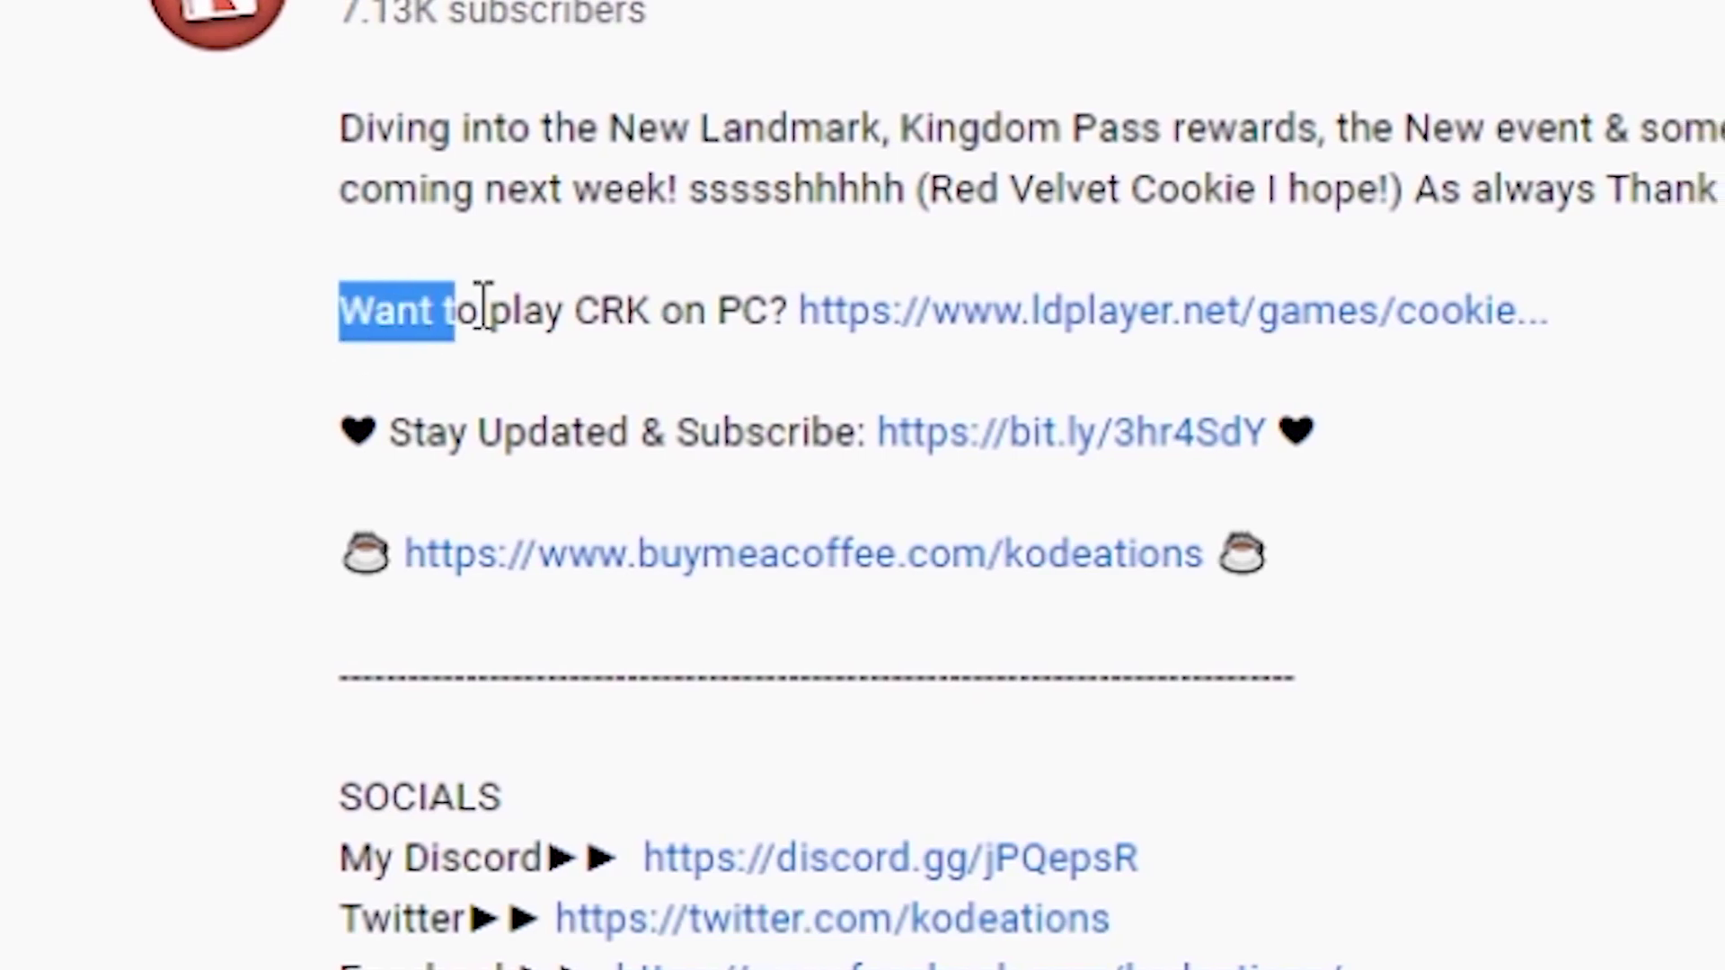
{"action": "left_click_drag", "start_coordinate": [559, 306], "coordinate": [754, 308]}
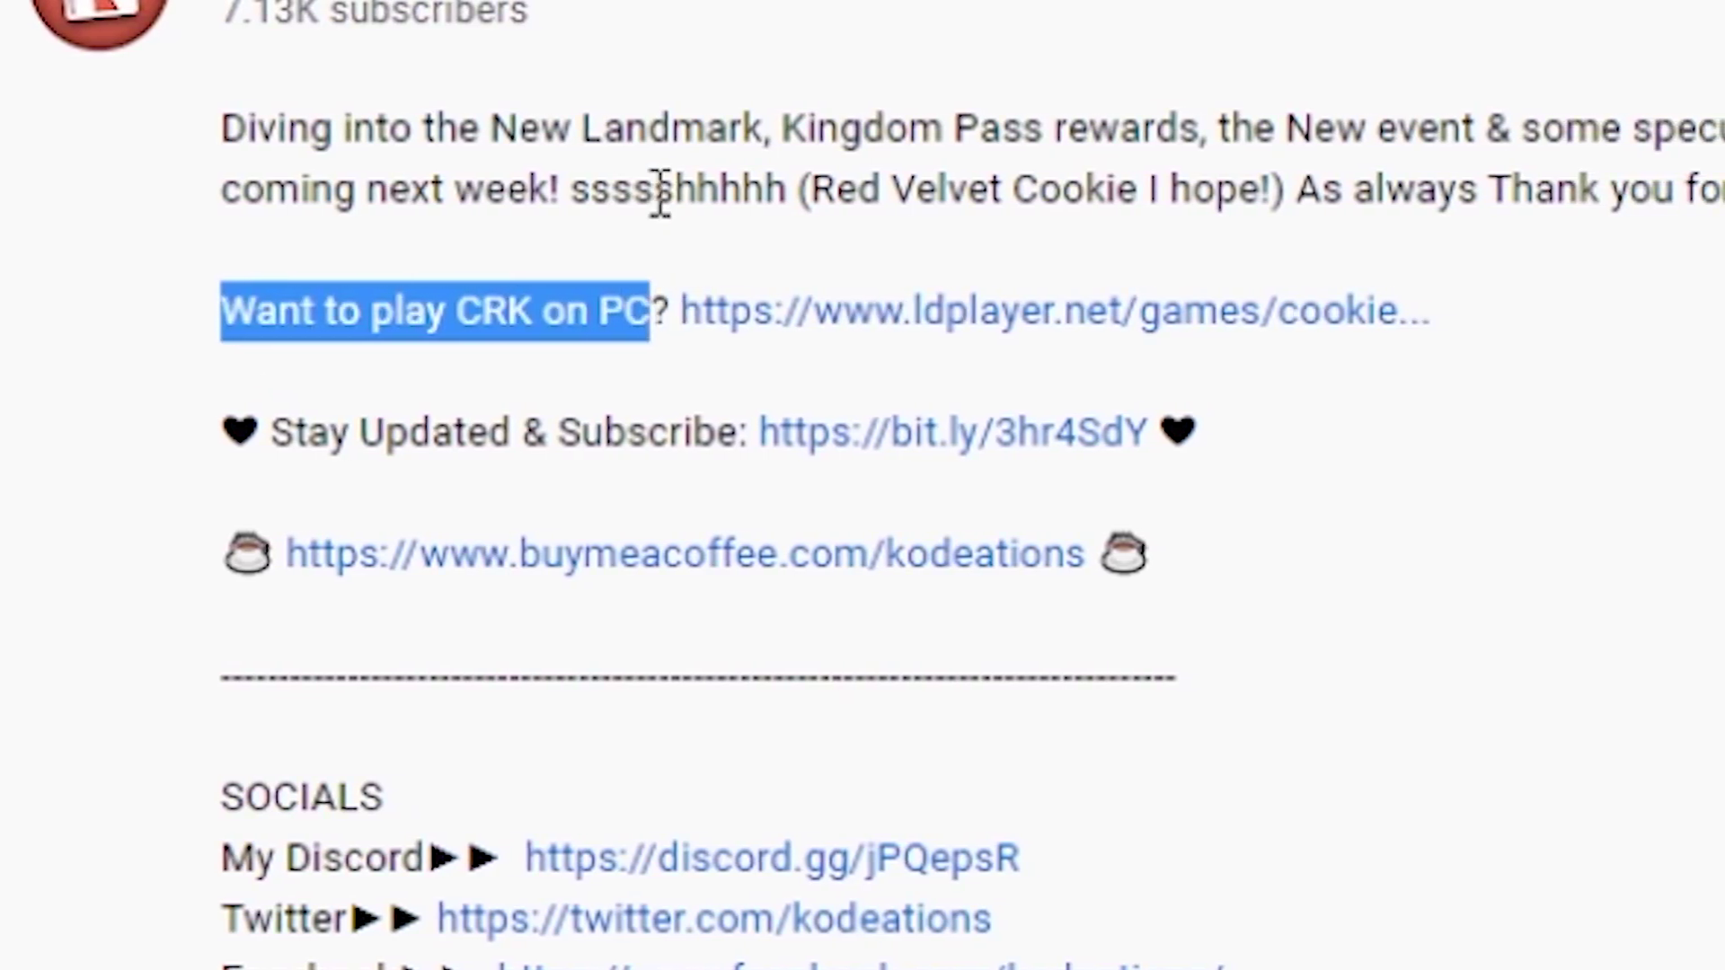
{"action": "left_click", "coordinate": [661, 190]}
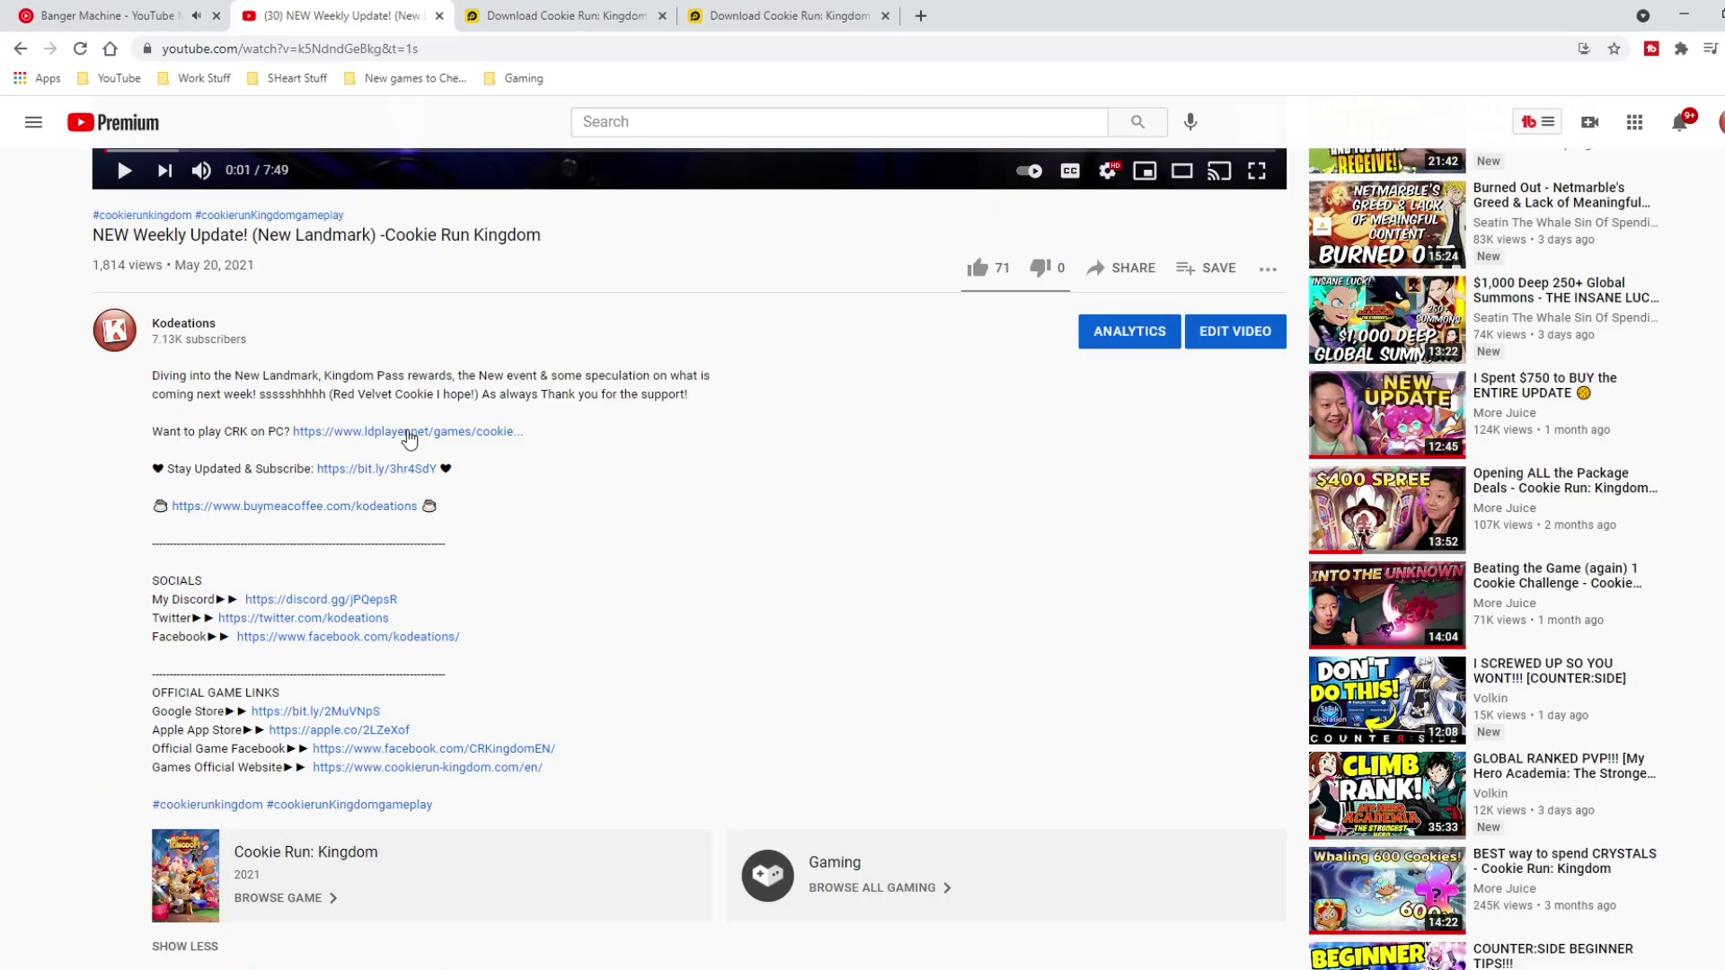
{"action": "left_click", "coordinate": [409, 433]}
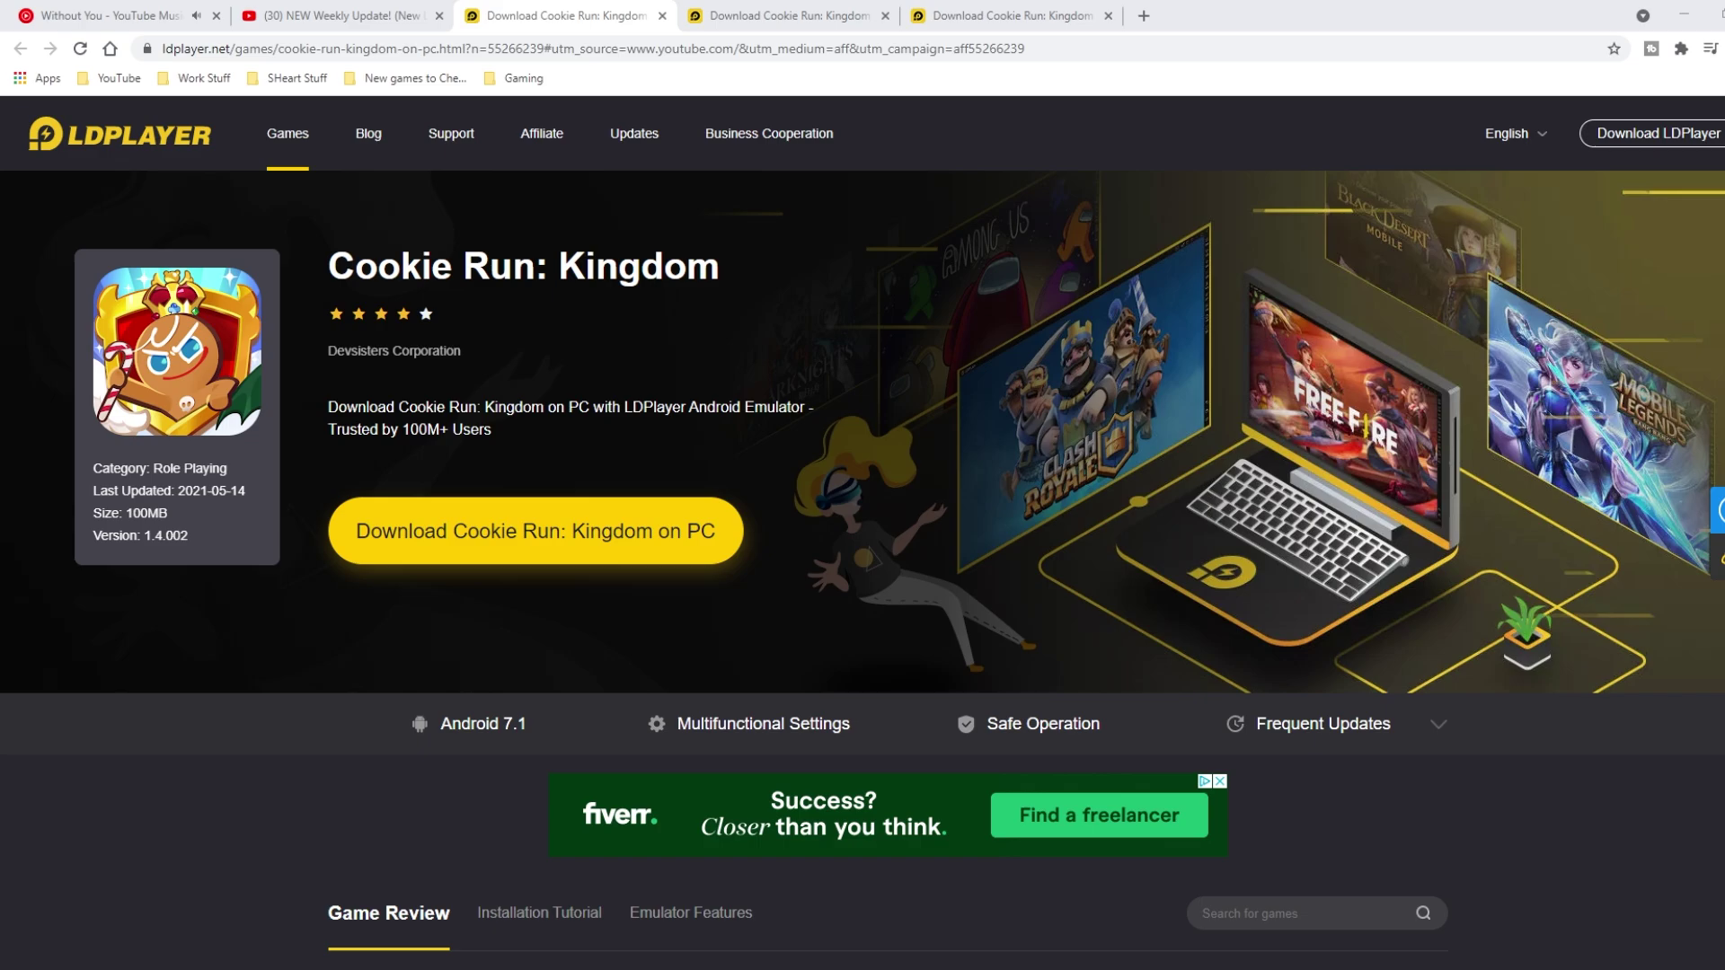
- Download the LDPlayer installer for Cookie Run: Kingdom on PC and run the .exe
{"action": "left_click", "coordinate": [482, 550]}
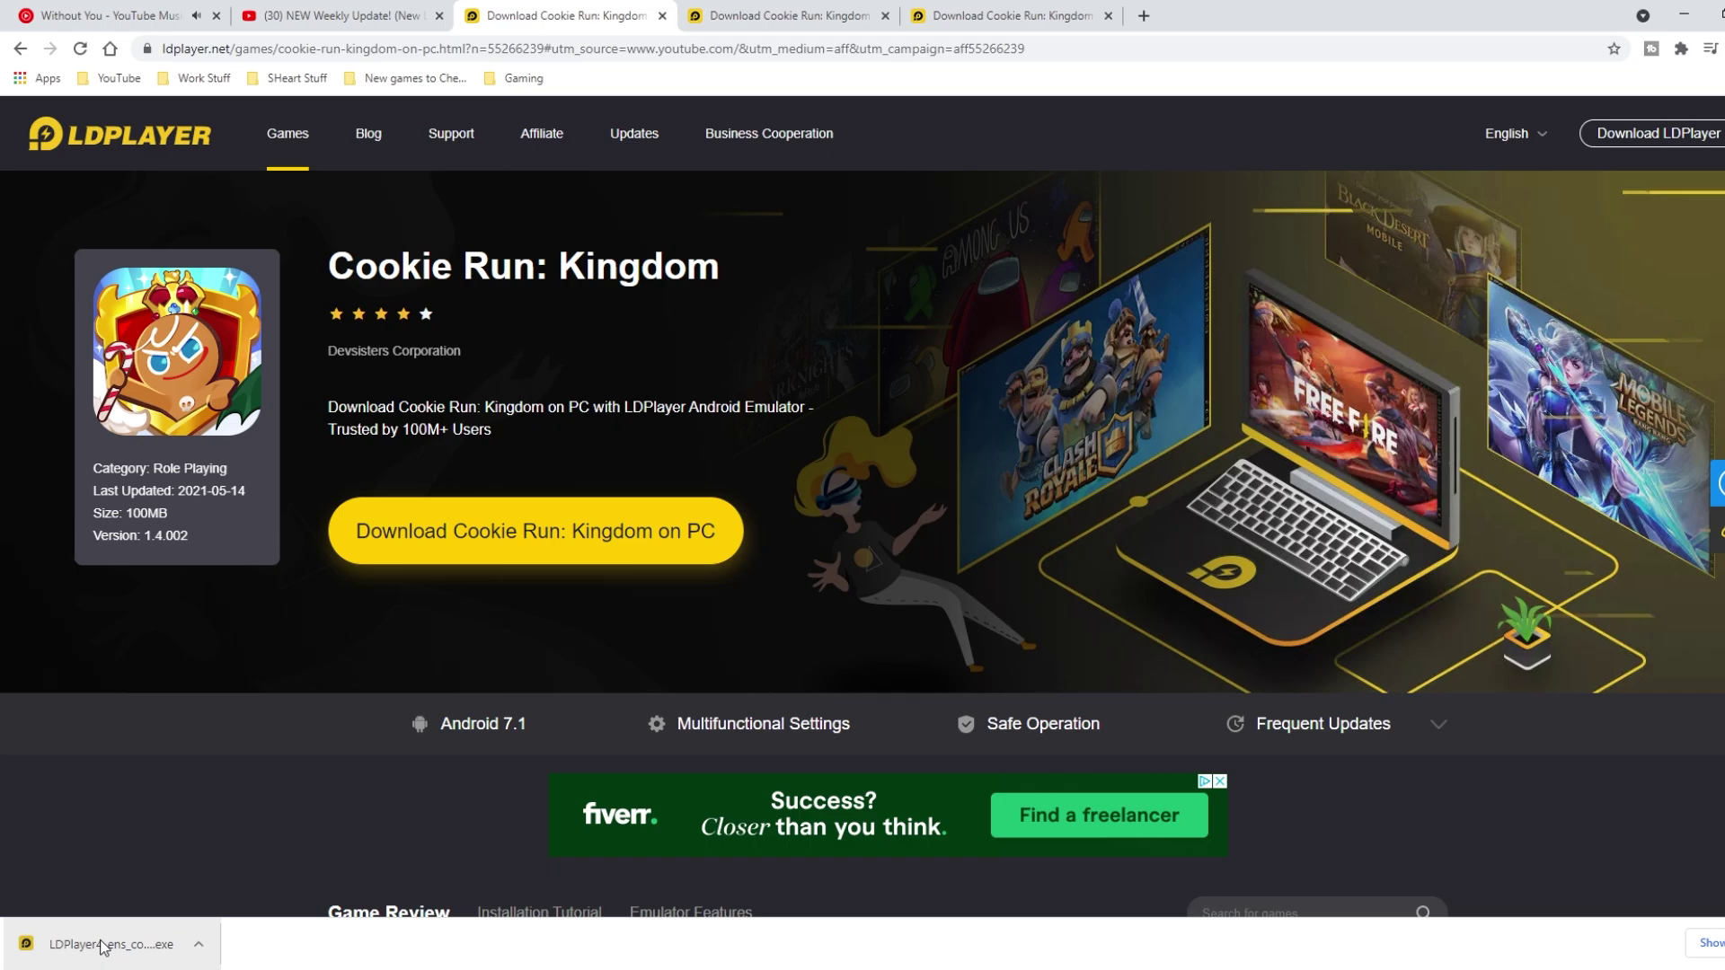
{"action": "left_click", "coordinate": [151, 937]}
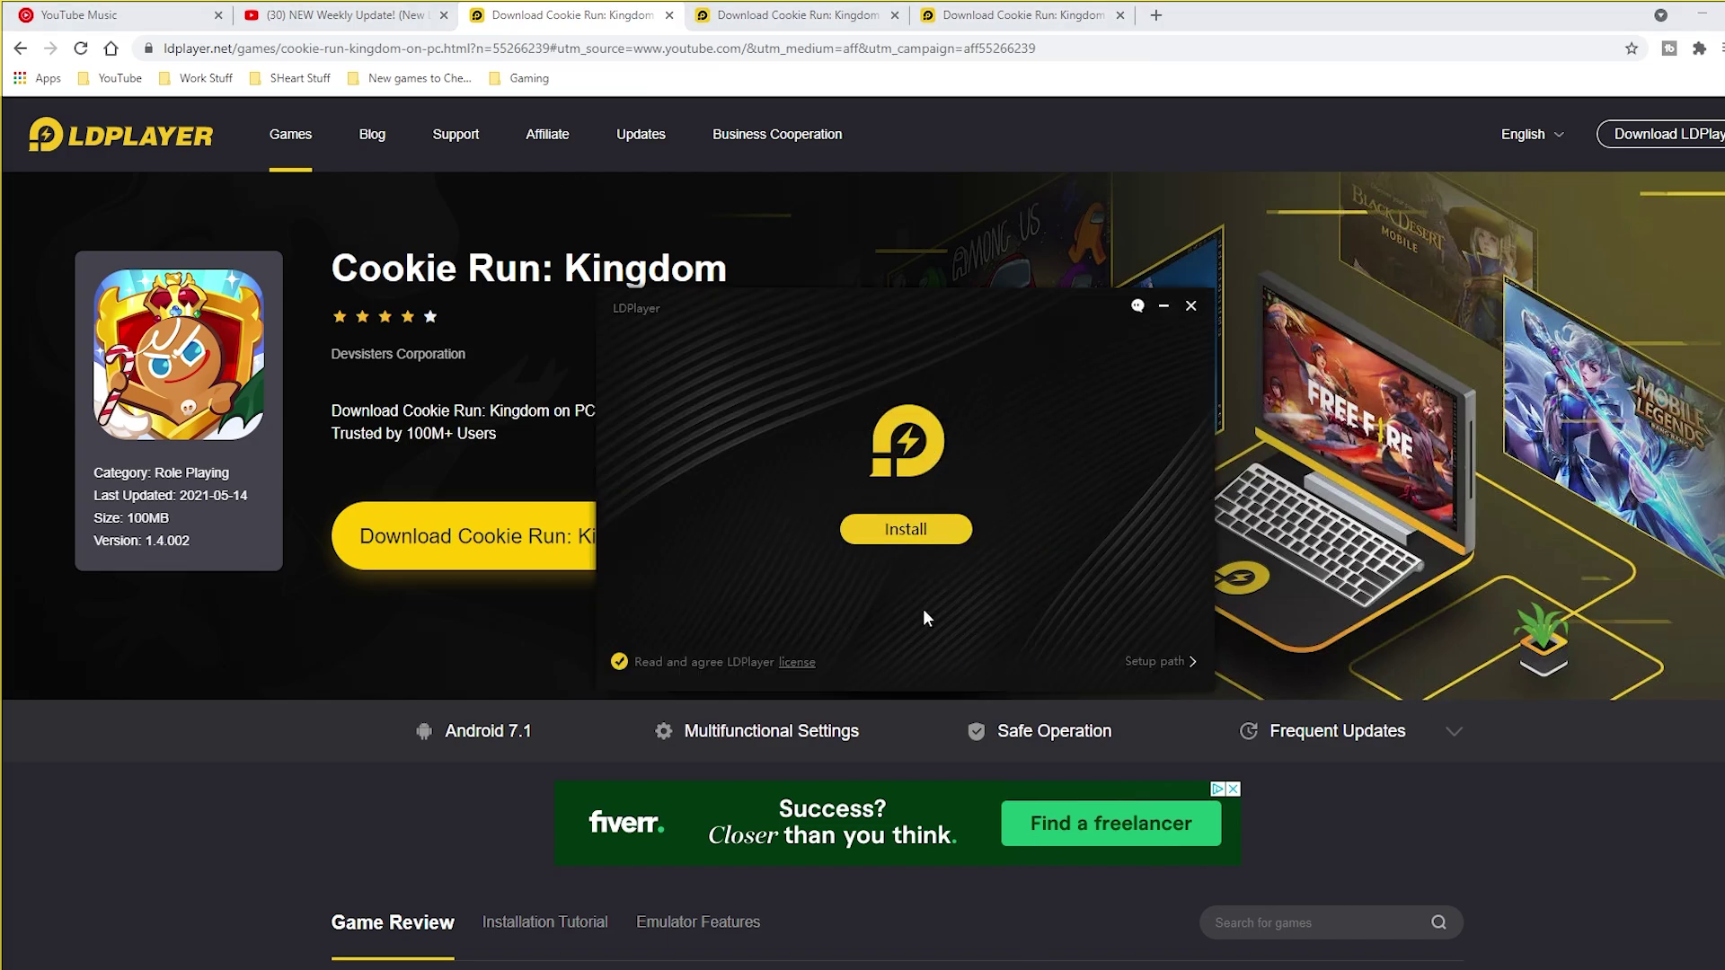
- Confirm the E:\LDPlayer\LDPlayer4.0\ setup path, then install LDPlayer 4.0.53
{"action": "left_click", "coordinate": [1168, 662]}
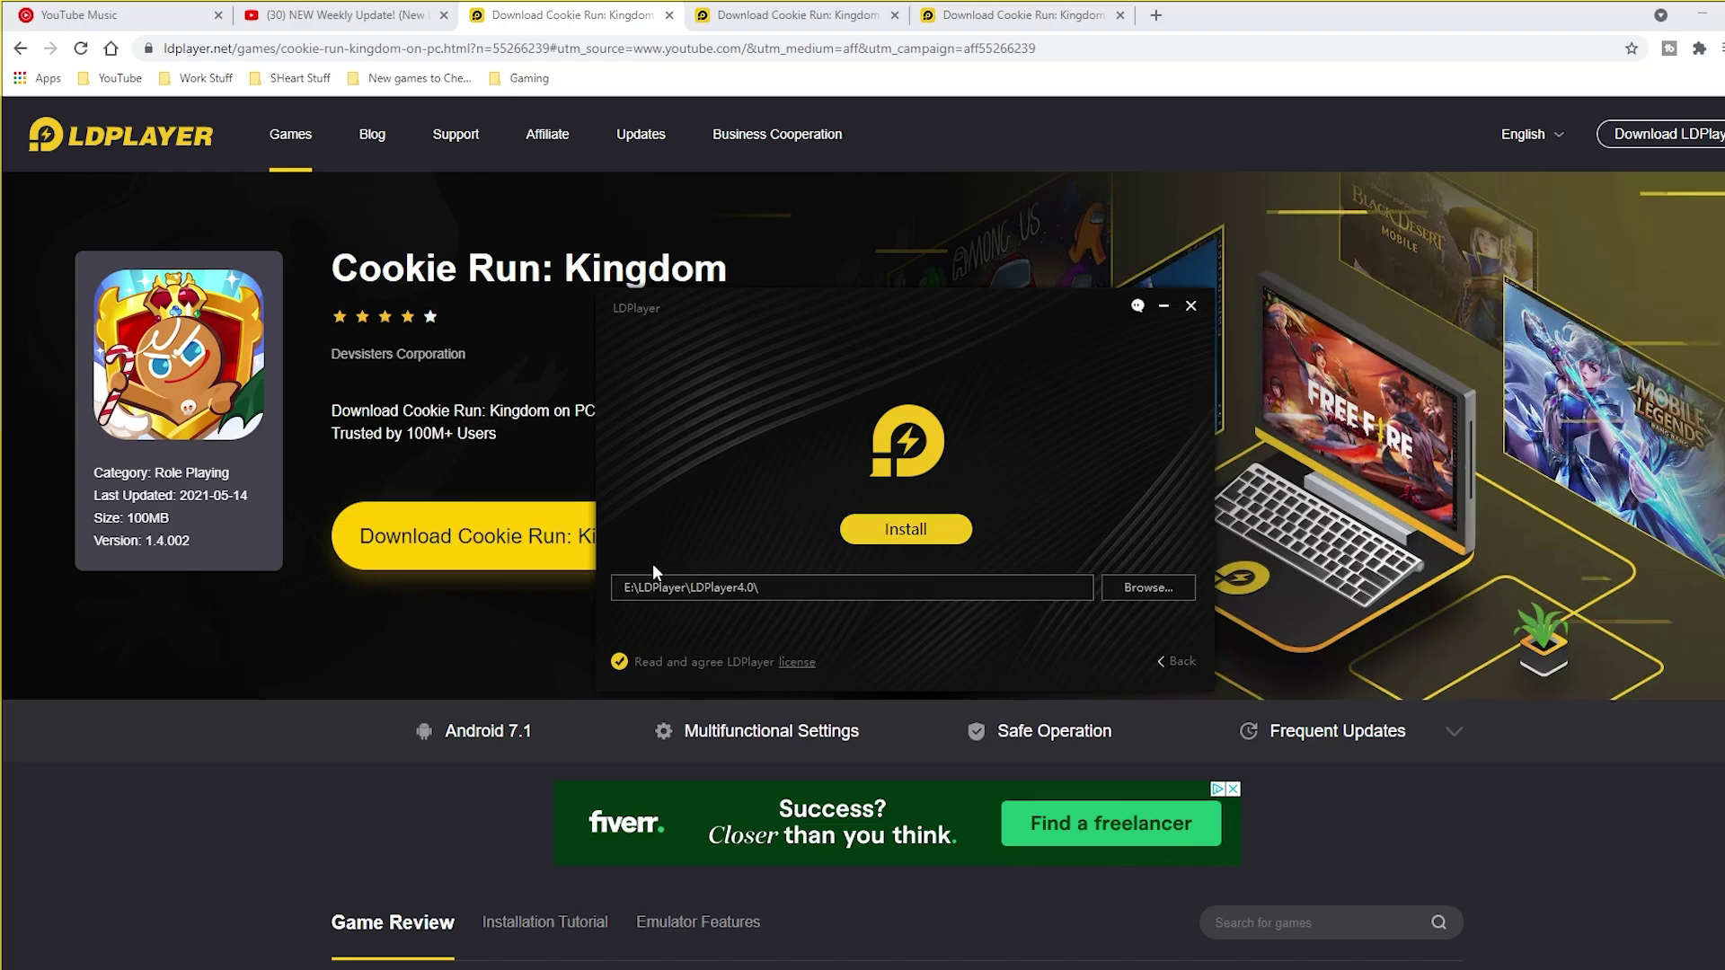
{"action": "left_click_drag", "start_coordinate": [764, 588], "coordinate": [623, 587]}
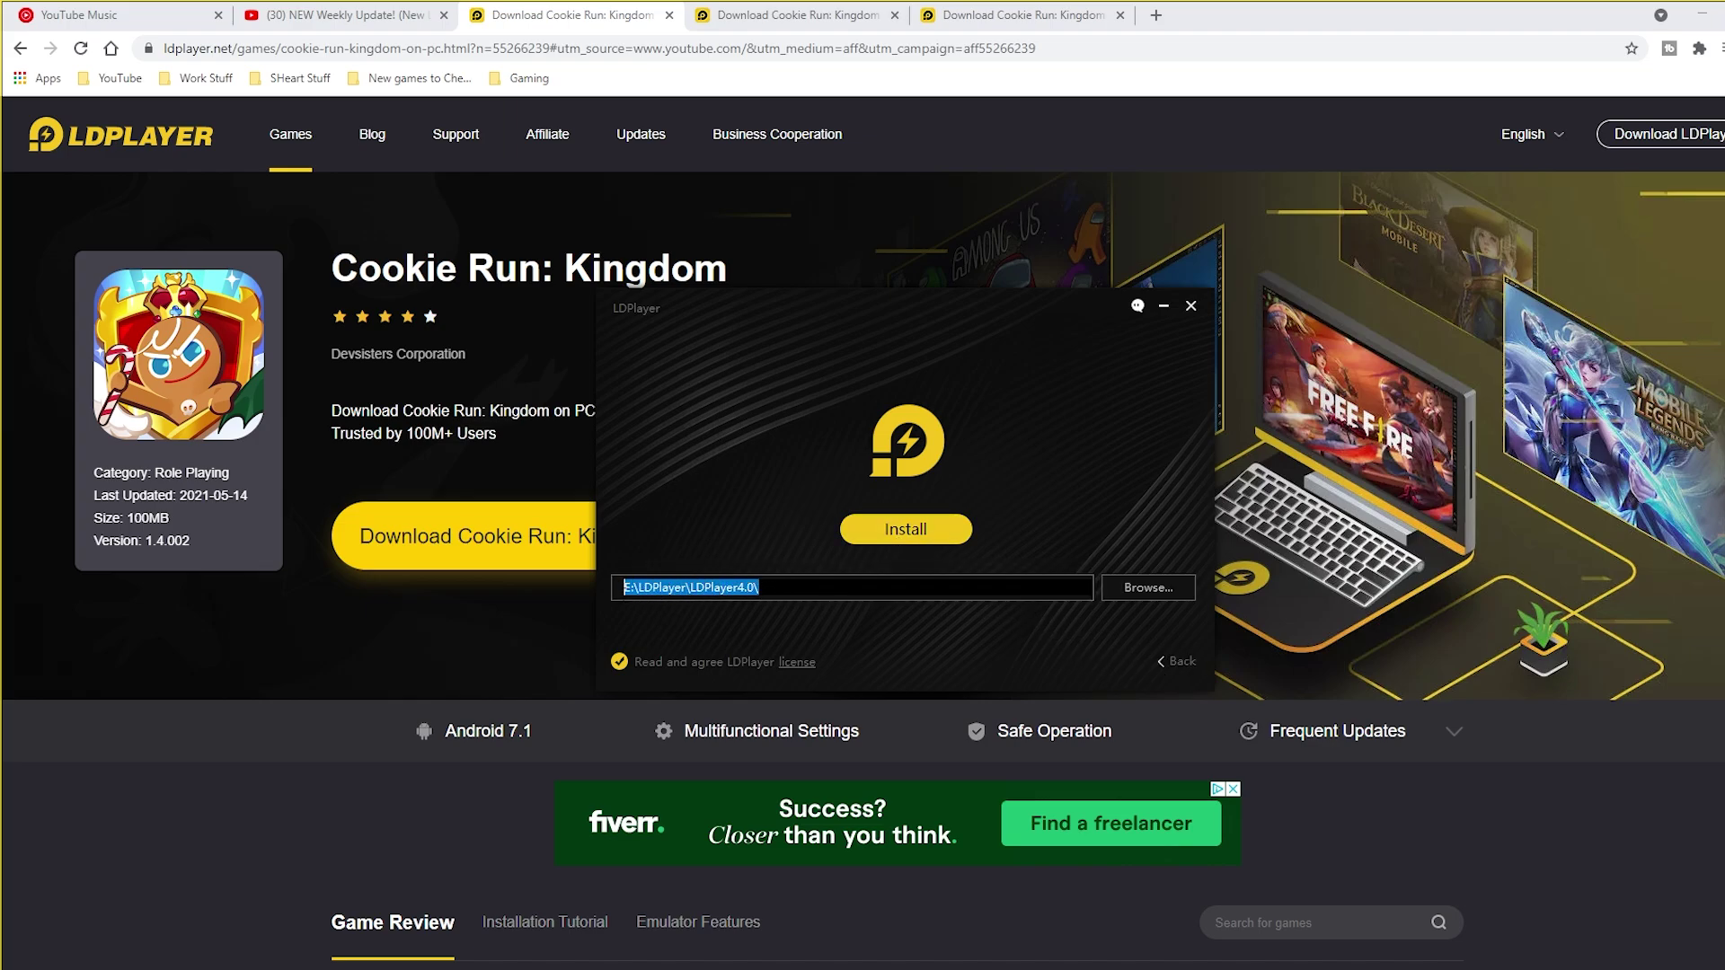
{"action": "left_click", "coordinate": [769, 617]}
{"action": "left_click", "coordinate": [1178, 667]}
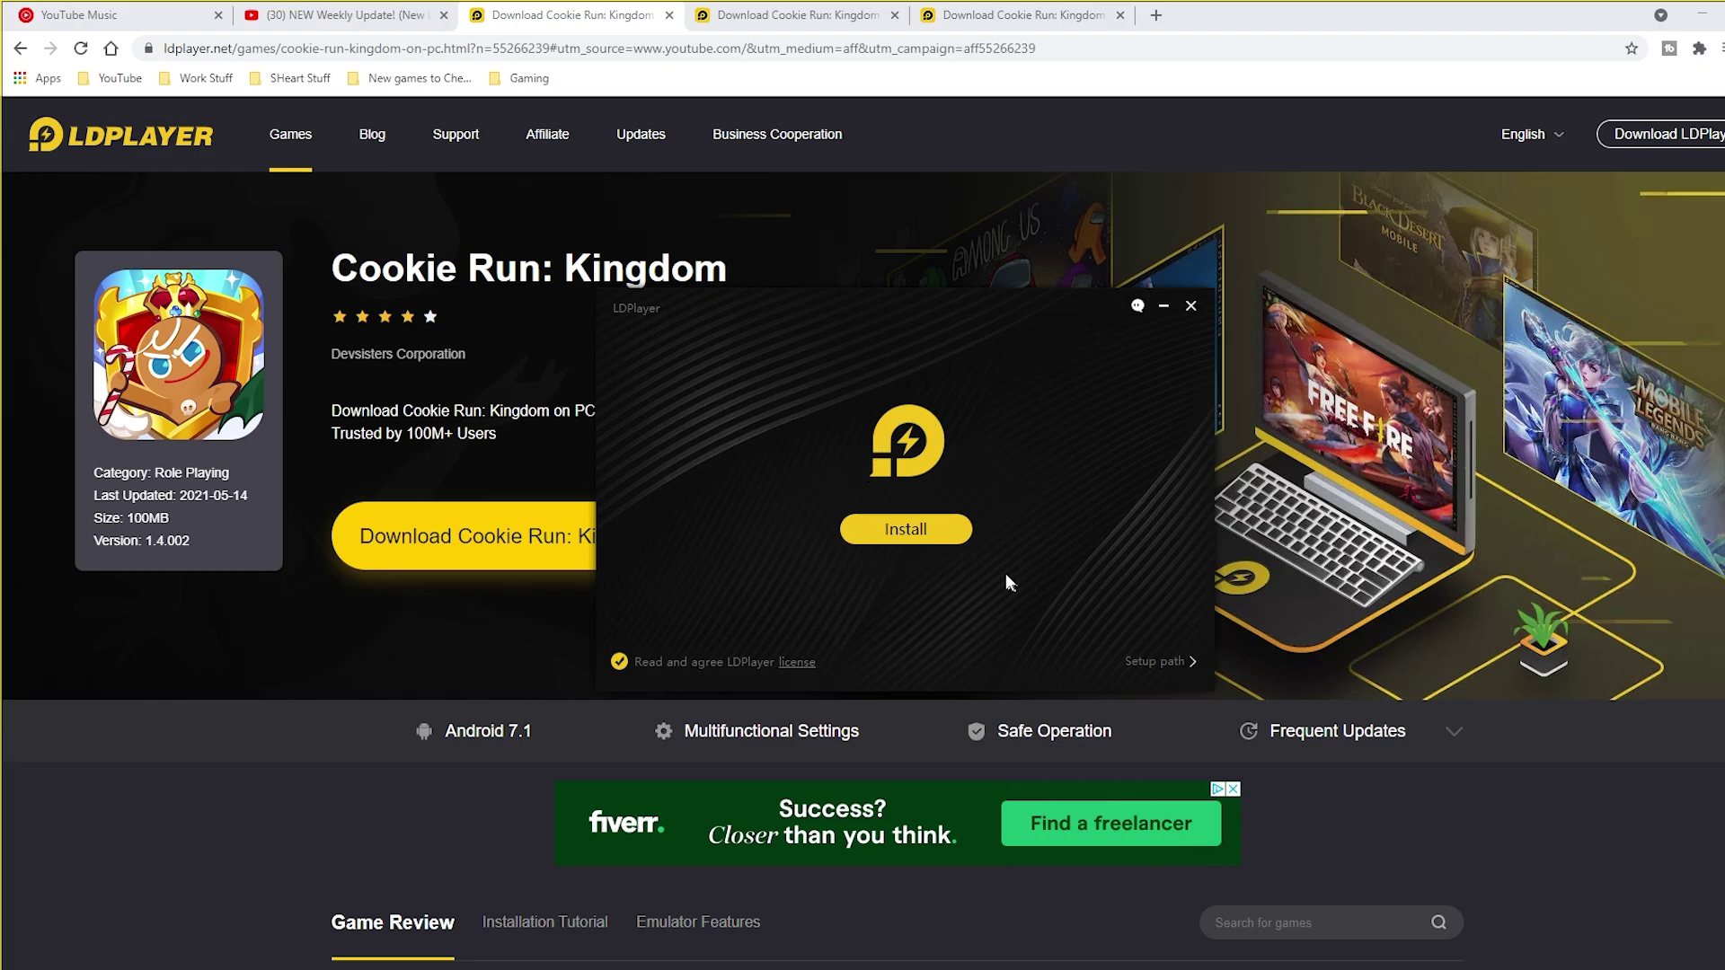
{"action": "left_click", "coordinate": [907, 532]}
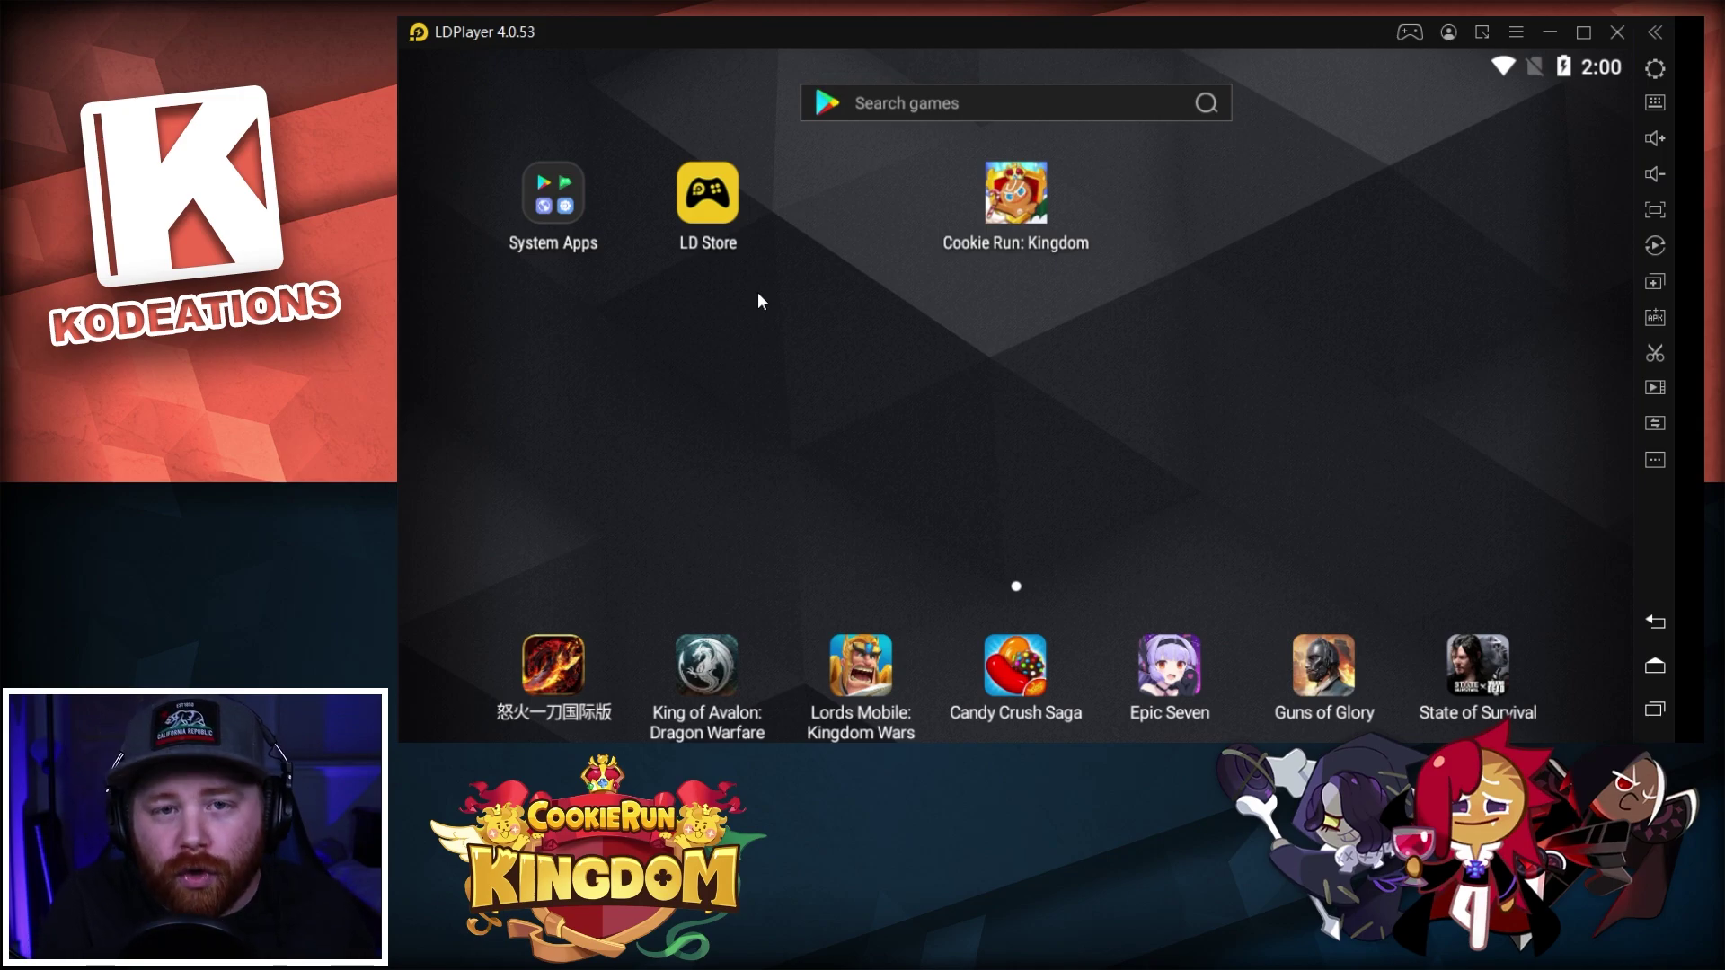
- Launch the Play Store from LDPlayer's System Apps folder
{"action": "left_click", "coordinate": [541, 220]}
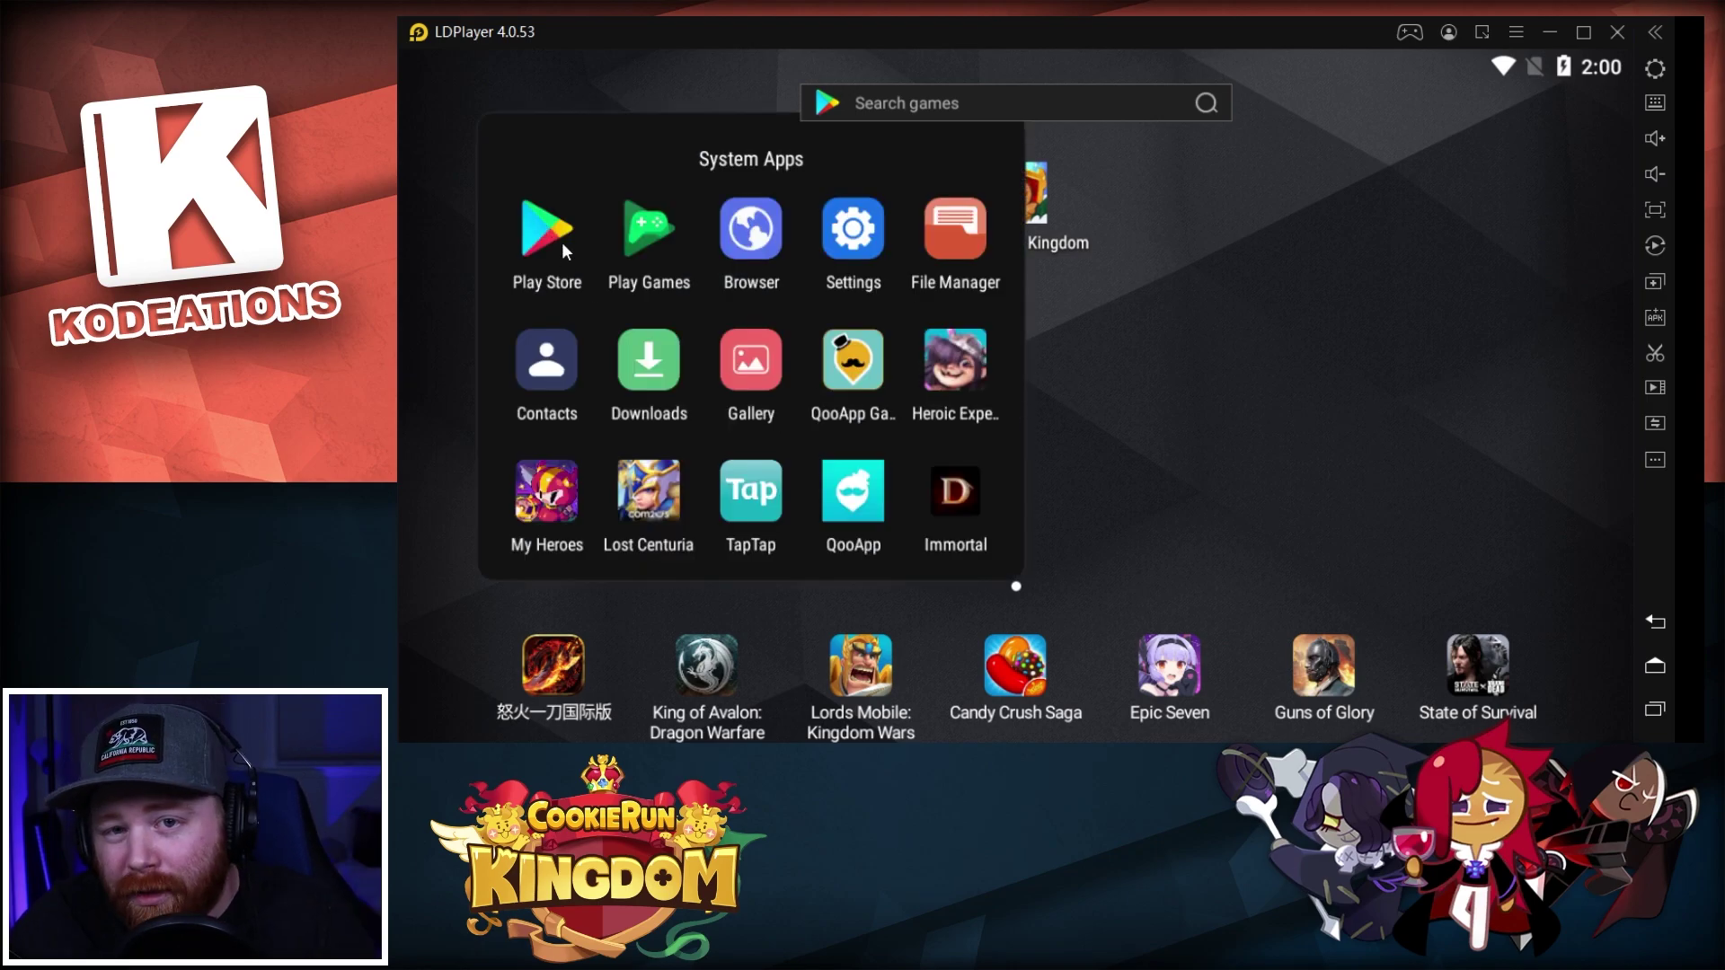
{"action": "left_click_drag", "start_coordinate": [714, 399], "coordinate": [722, 305]}
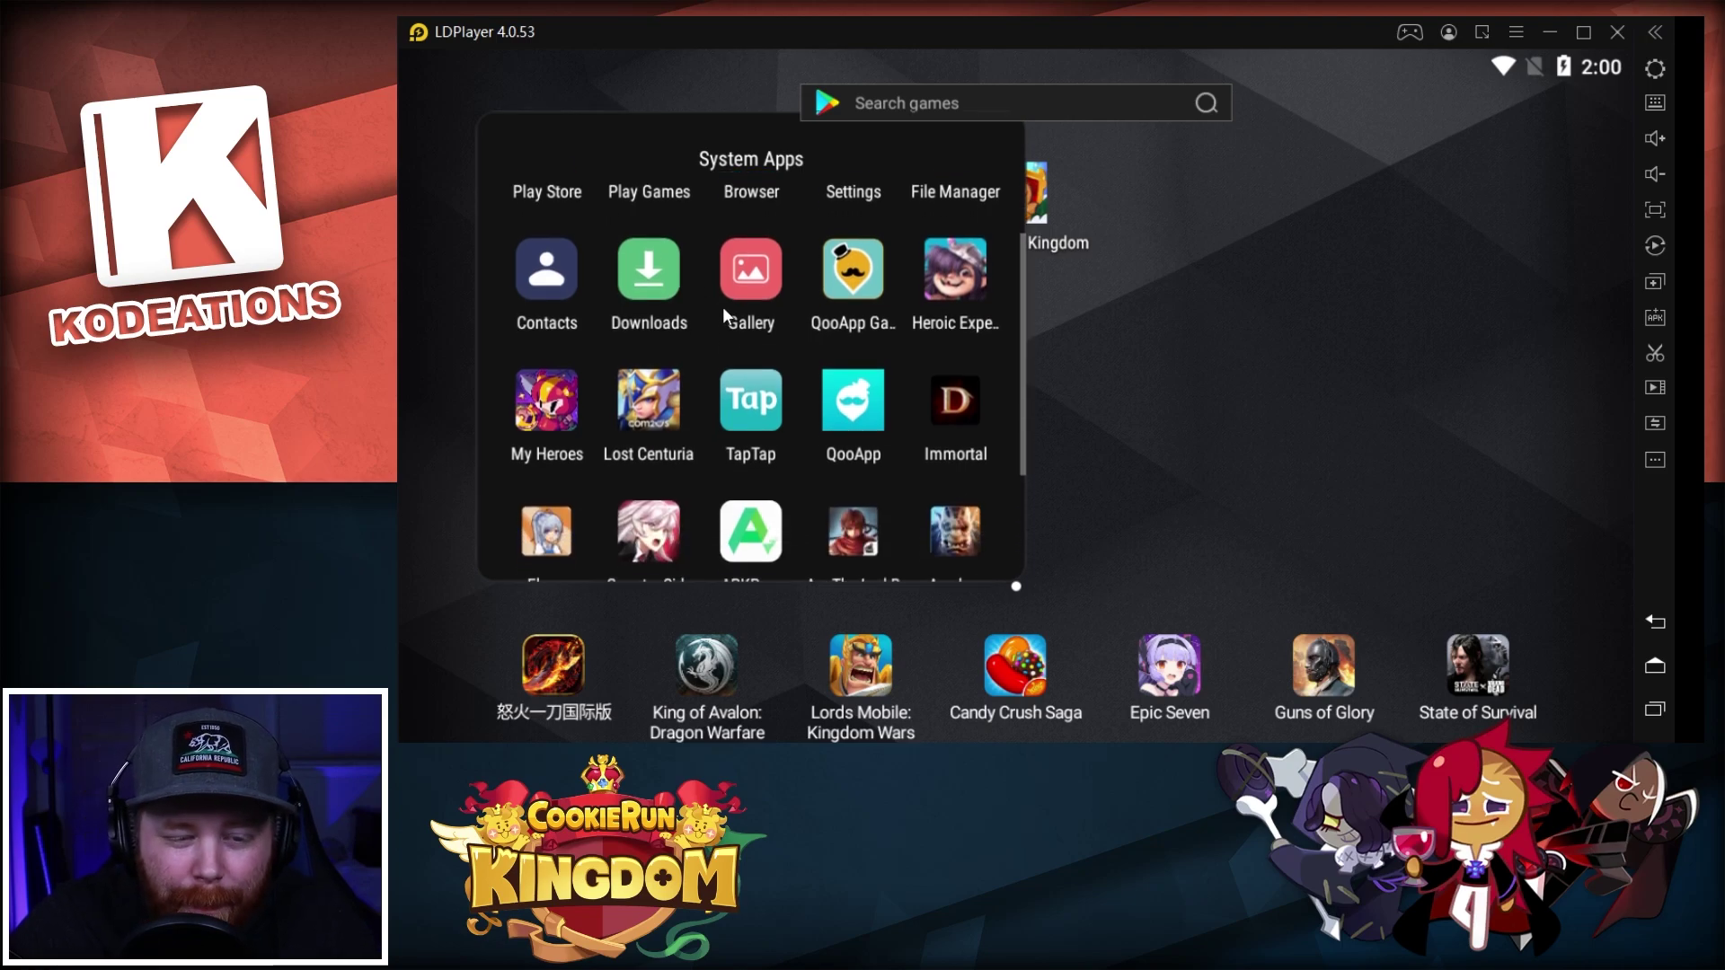
{"action": "left_click_drag", "start_coordinate": [723, 365], "coordinate": [722, 408]}
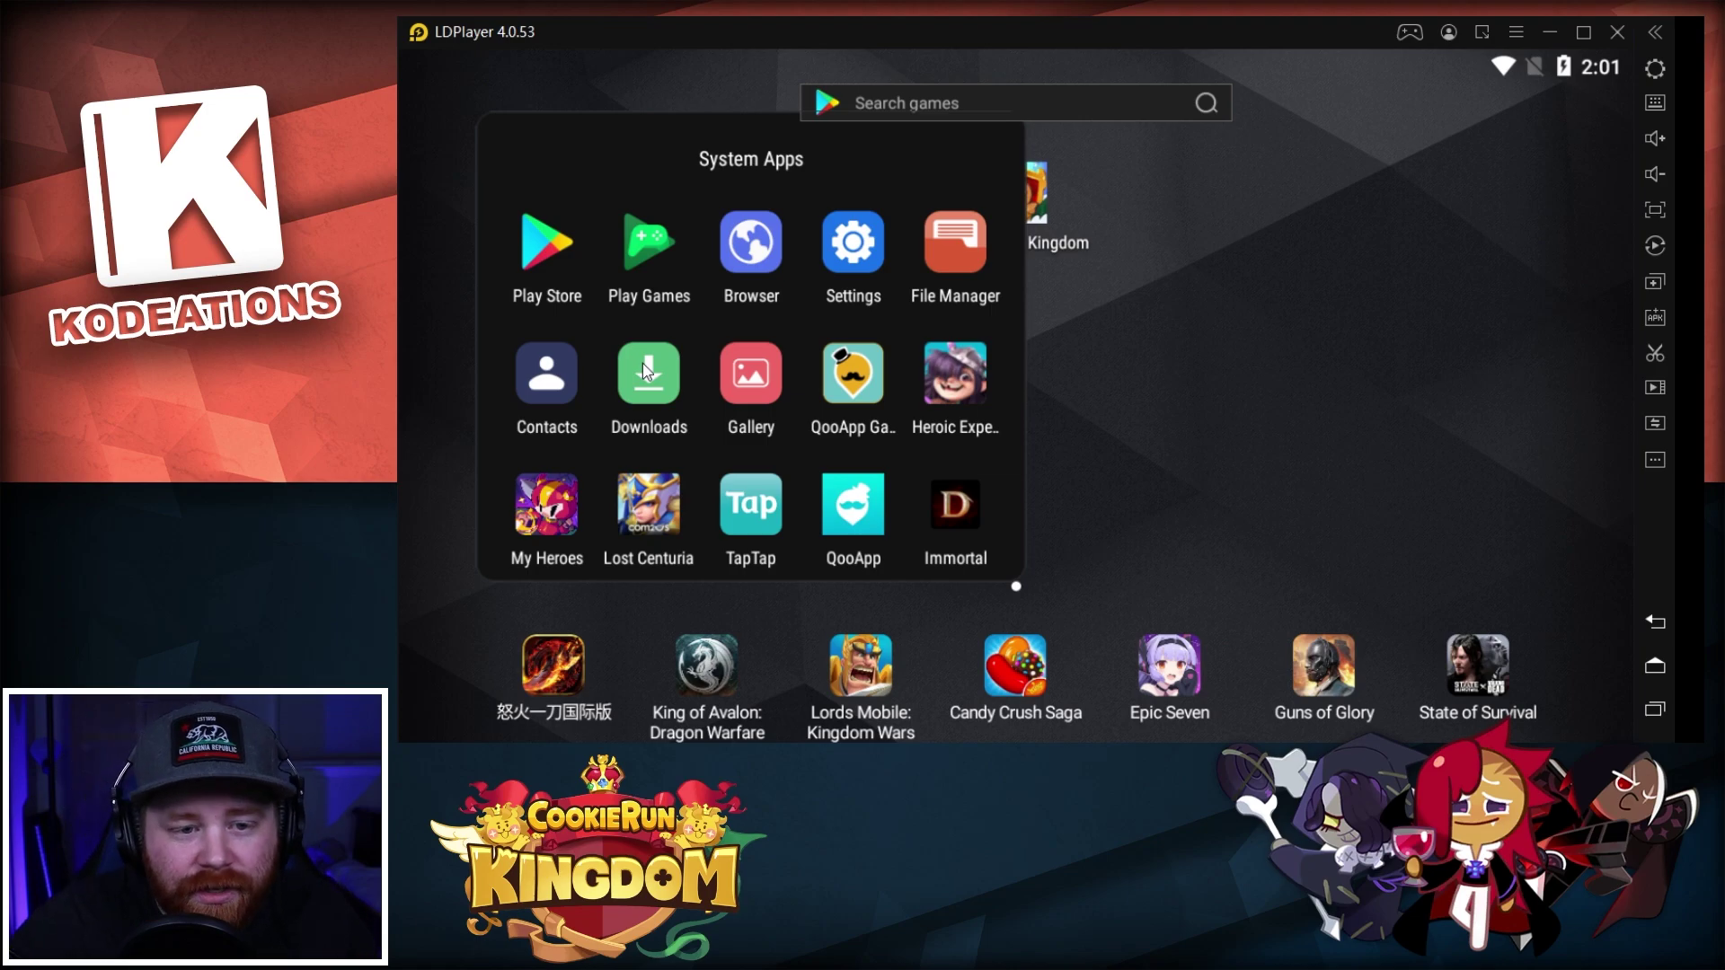
{"action": "left_click", "coordinate": [1269, 485]}
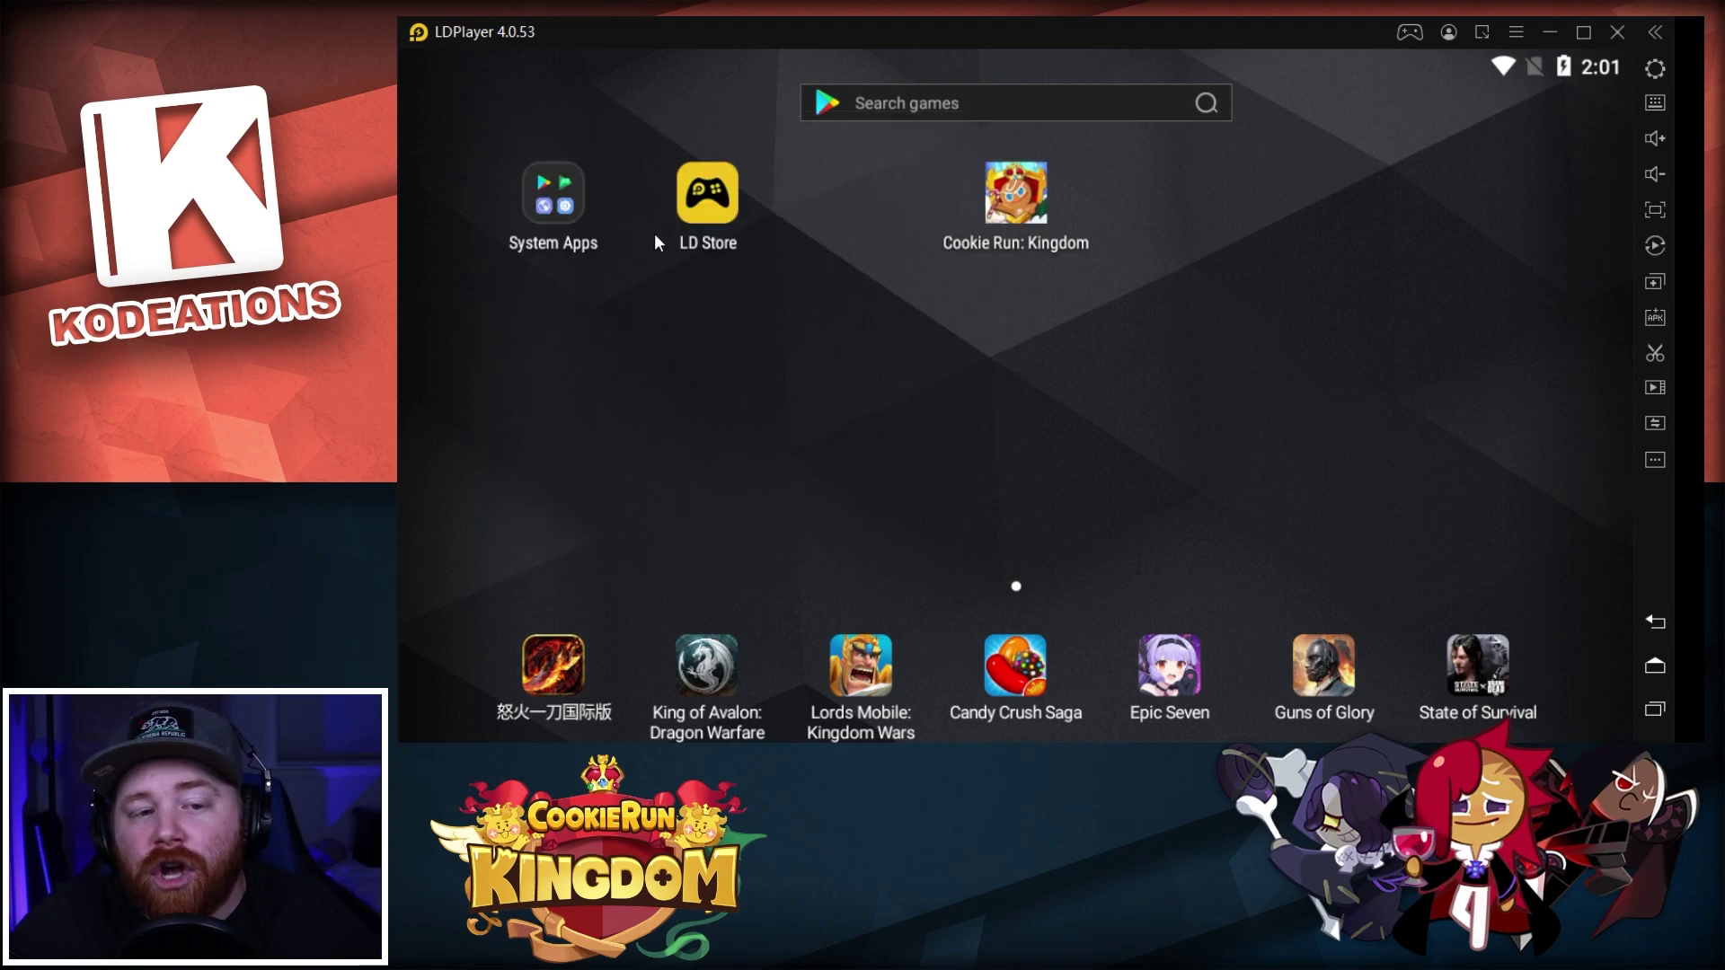
{"action": "left_click", "coordinate": [573, 210]}
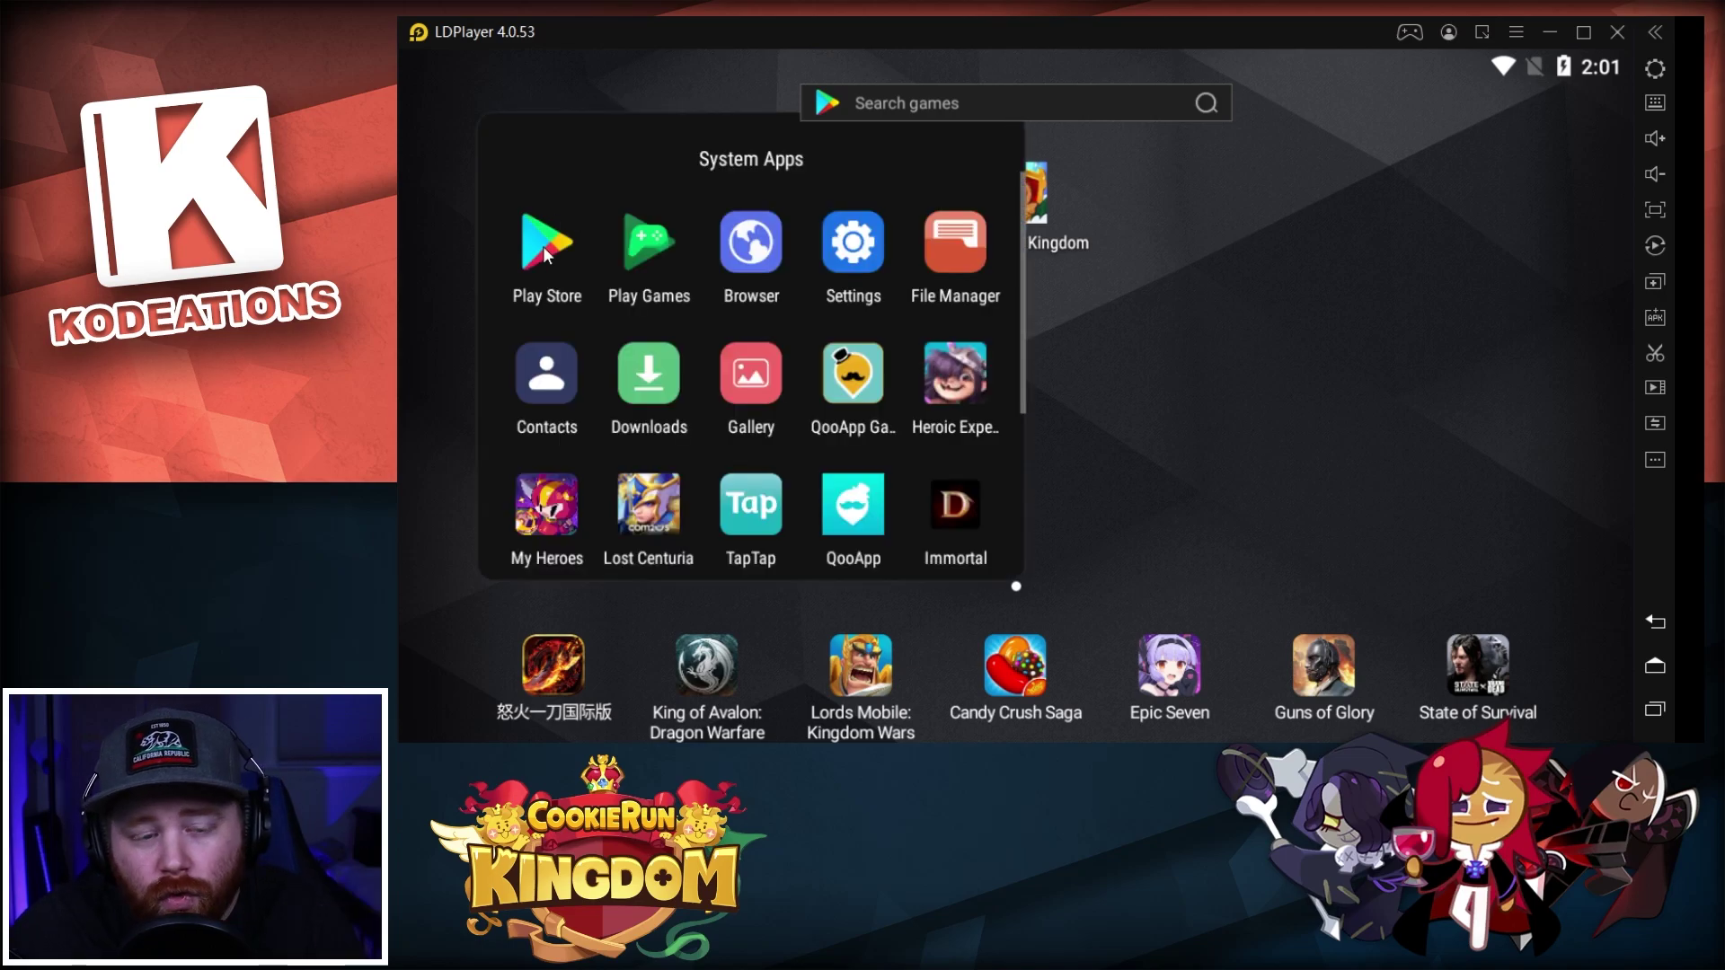
{"action": "left_click", "coordinate": [543, 247]}
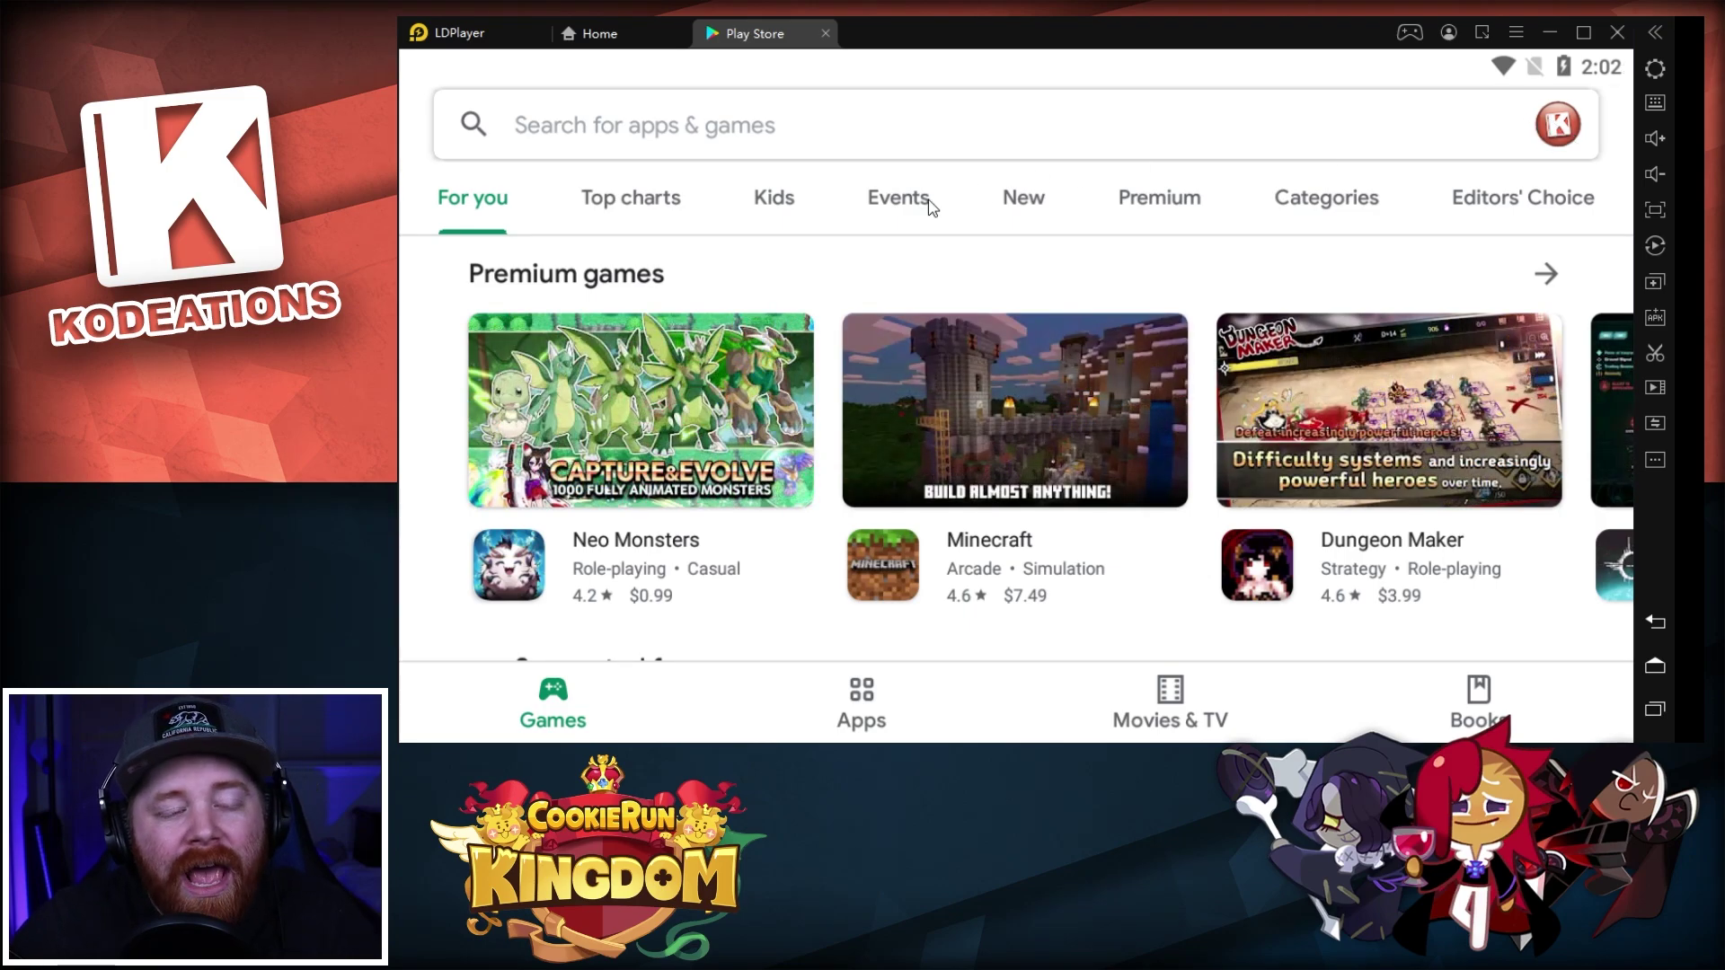
{"action": "scroll", "coordinate": [839, 265], "scroll_direction": "down", "scroll_amount": 4}
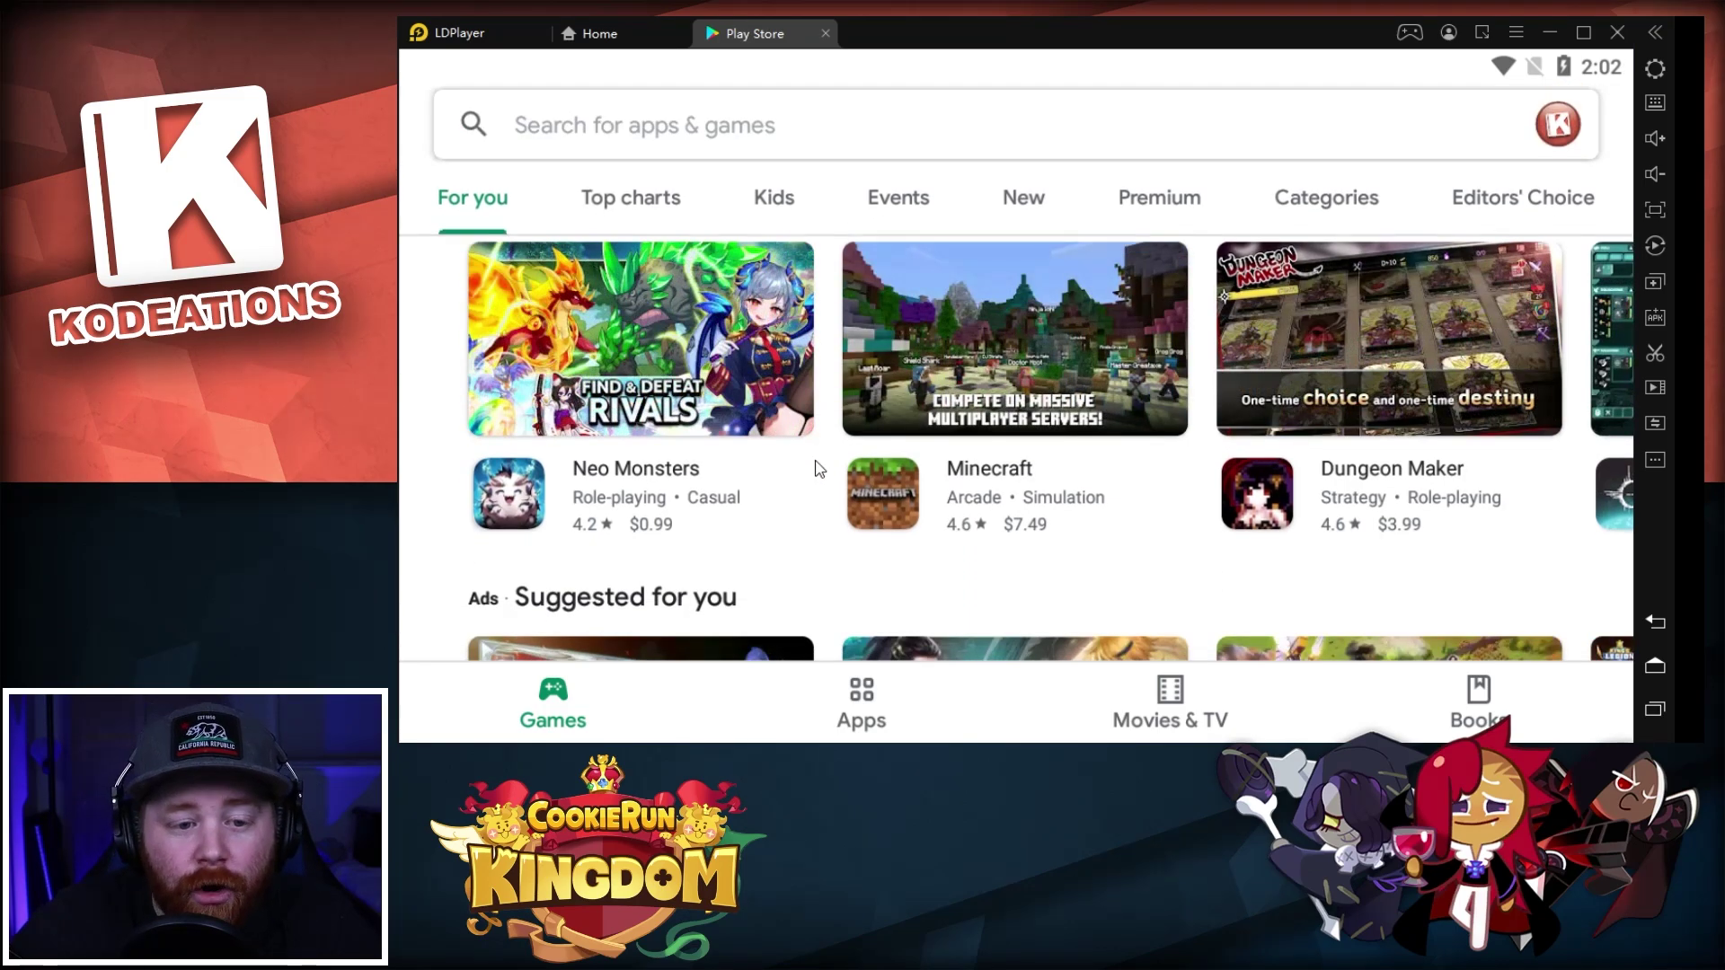
{"action": "scroll", "coordinate": [829, 427], "scroll_direction": "down", "scroll_amount": 3}
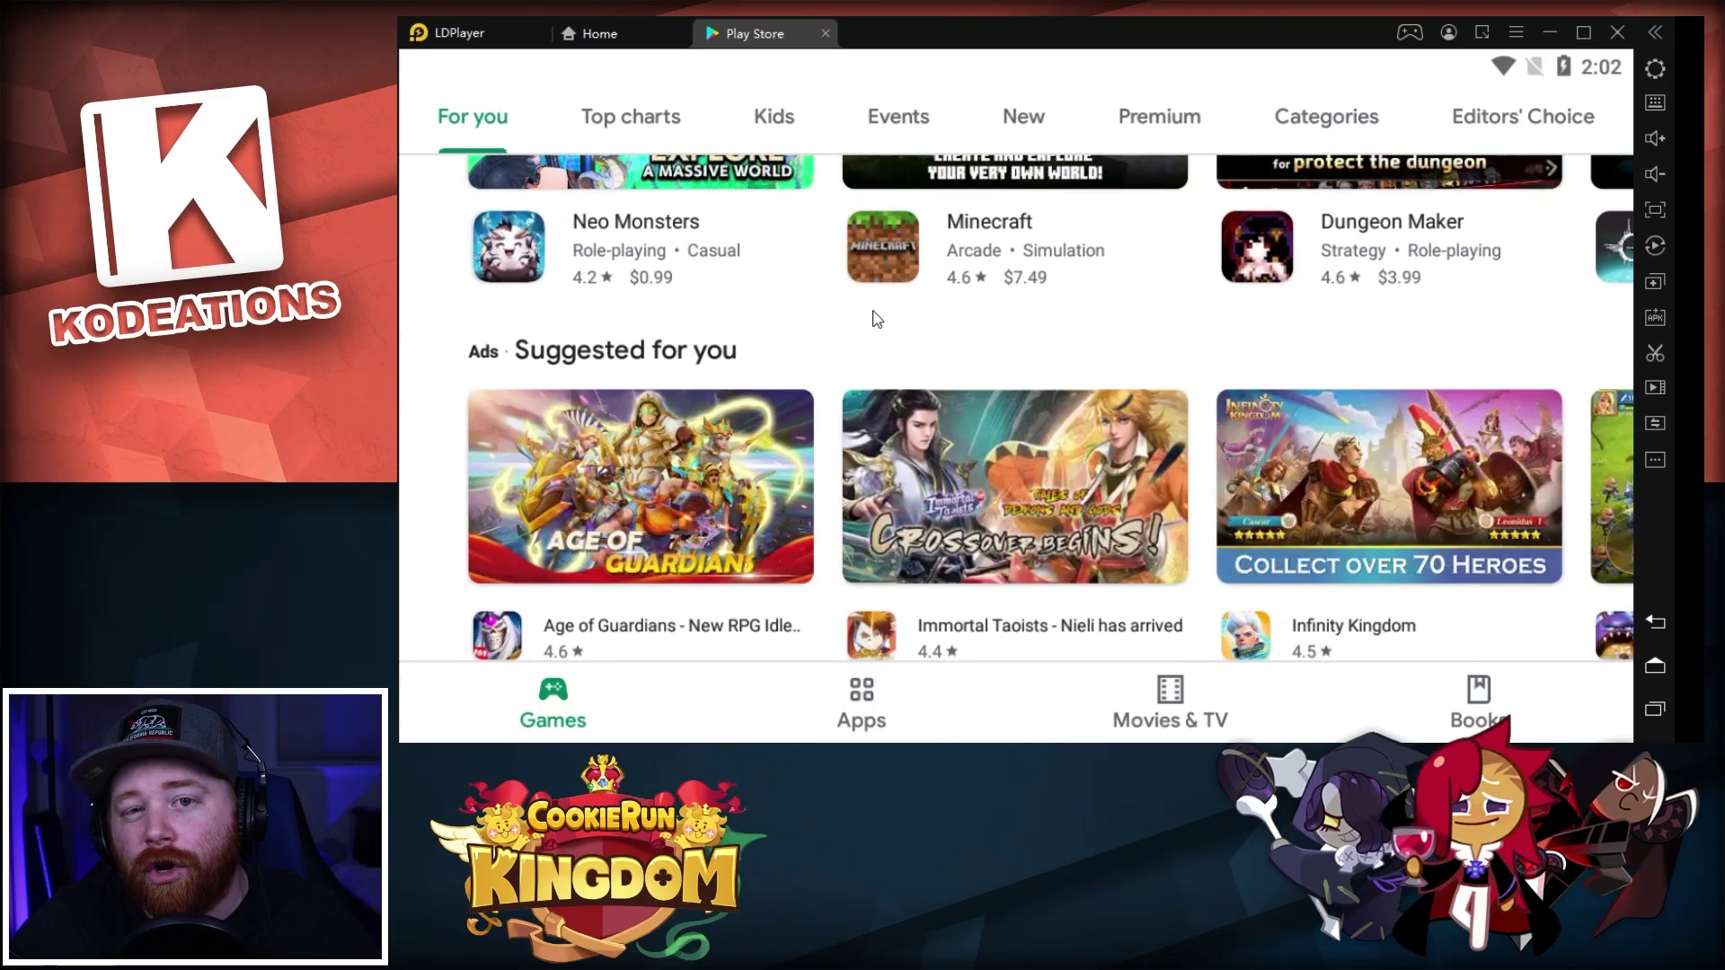
{"action": "scroll", "coordinate": [822, 310], "scroll_direction": "down", "scroll_amount": 1}
{"action": "scroll", "coordinate": [821, 306], "scroll_direction": "down", "scroll_amount": 5}
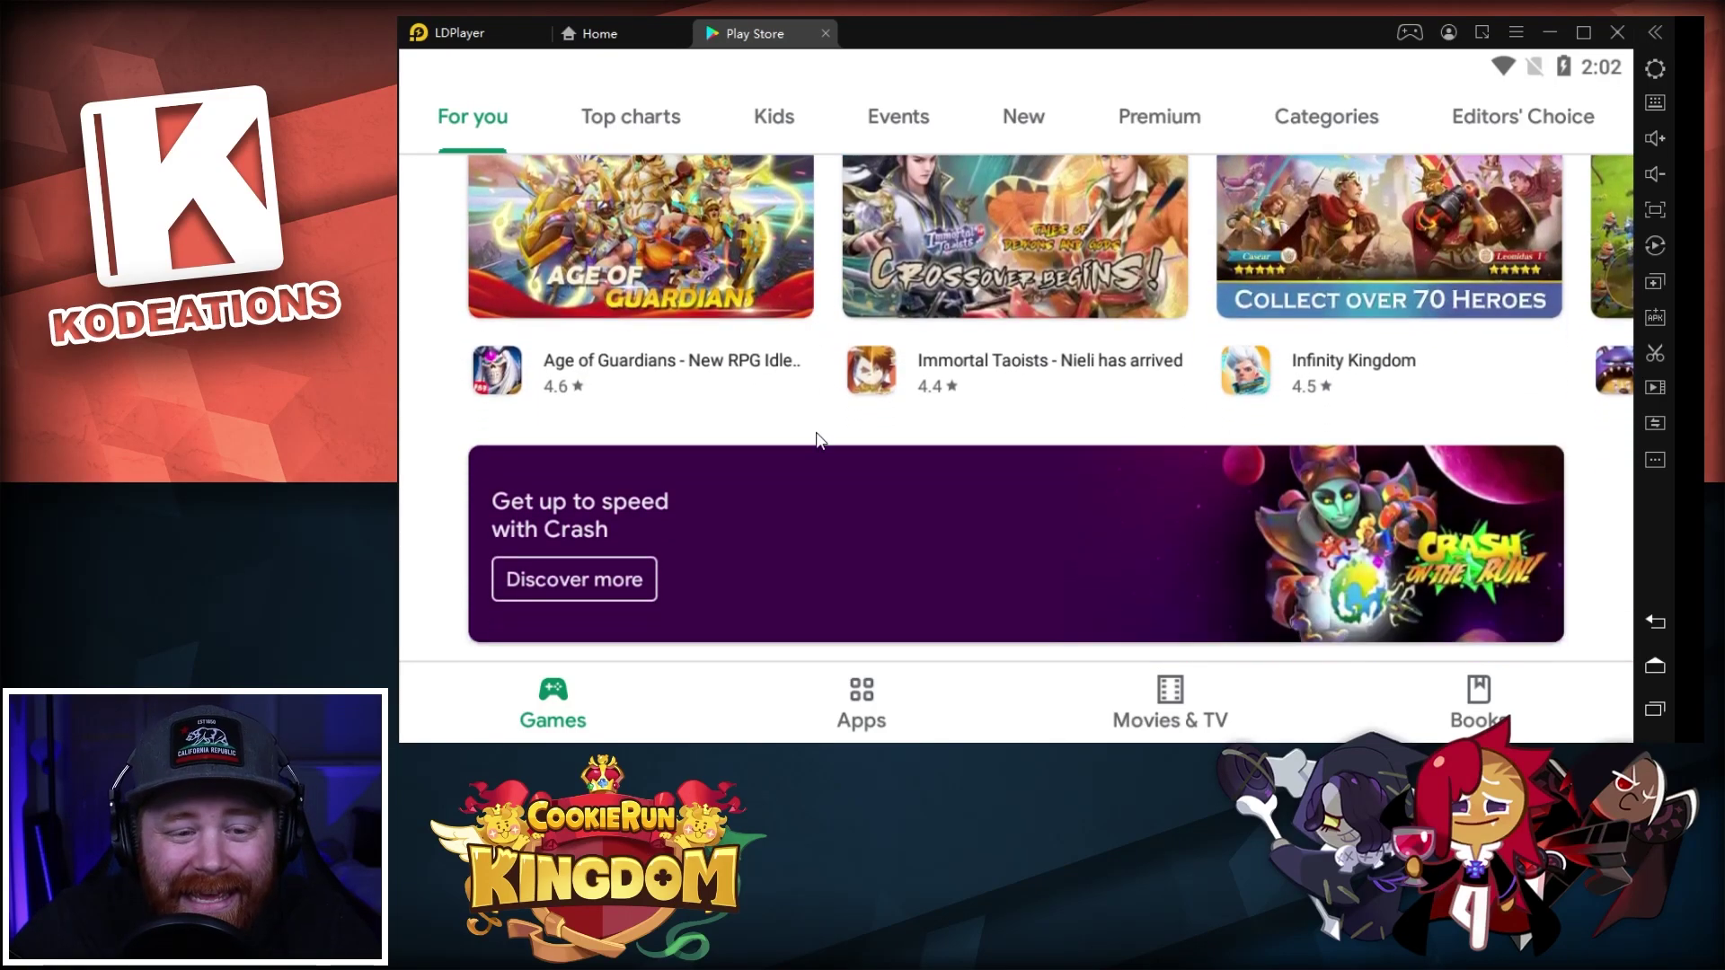
{"action": "scroll", "coordinate": [851, 320], "scroll_direction": "down", "scroll_amount": 3}
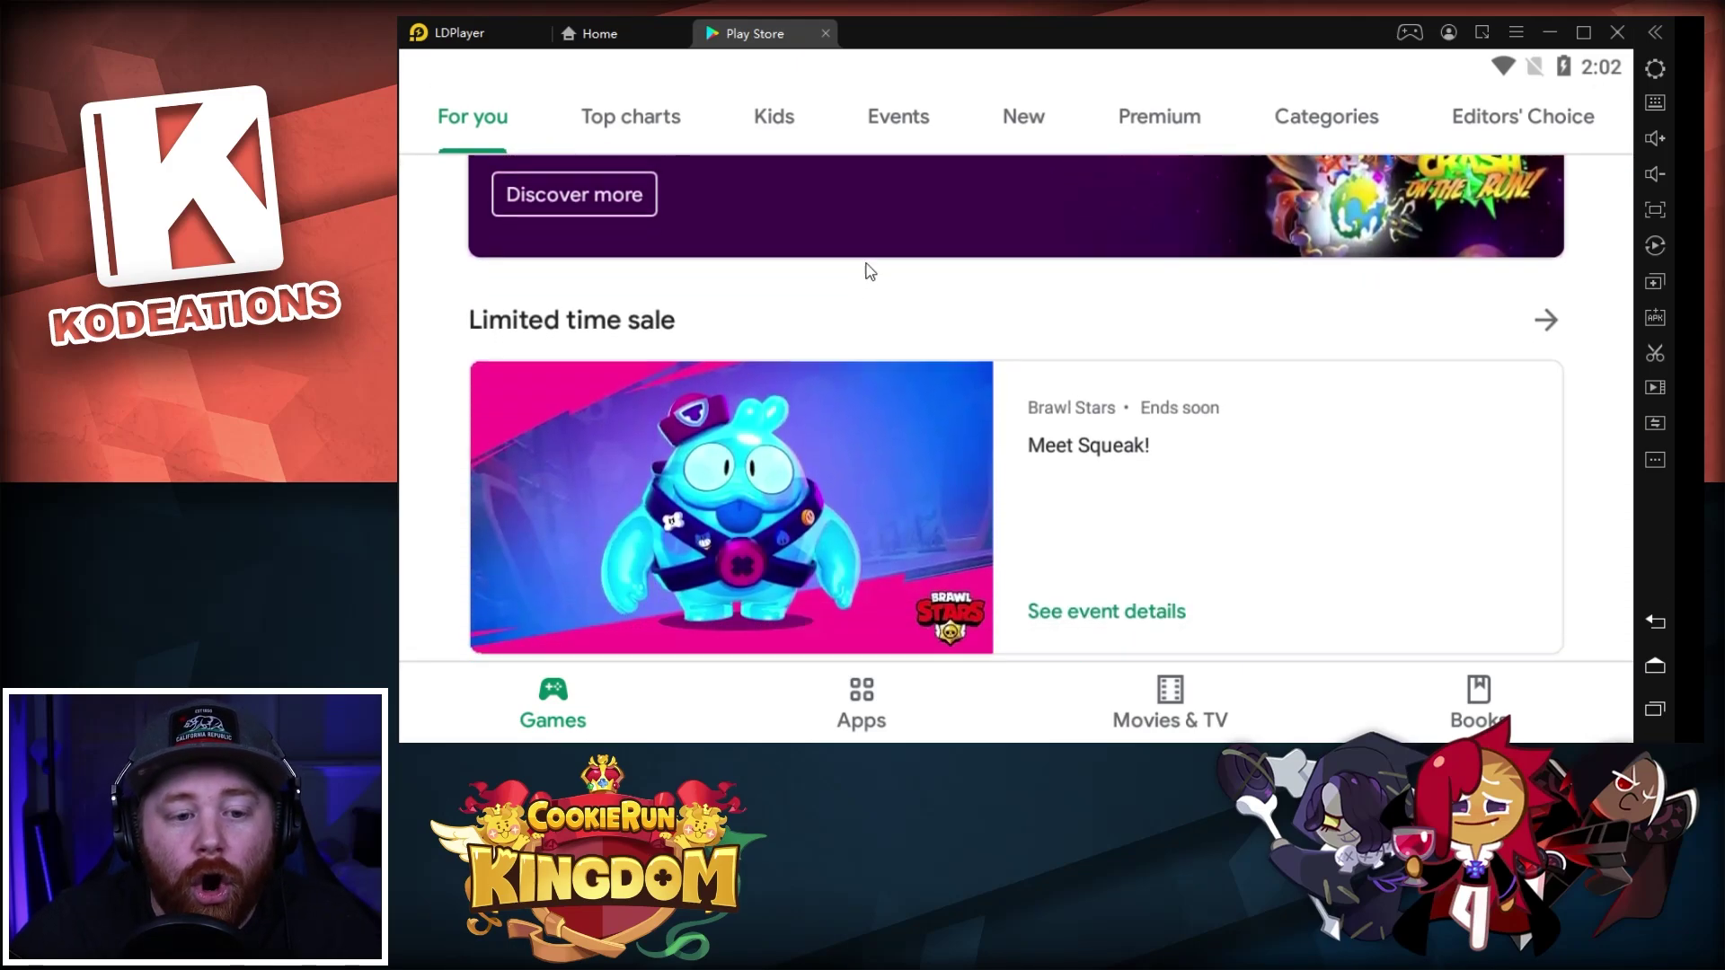
{"action": "scroll", "coordinate": [866, 270], "scroll_direction": "up", "scroll_amount": 5}
{"action": "scroll", "coordinate": [827, 527], "scroll_direction": "up", "scroll_amount": 5}
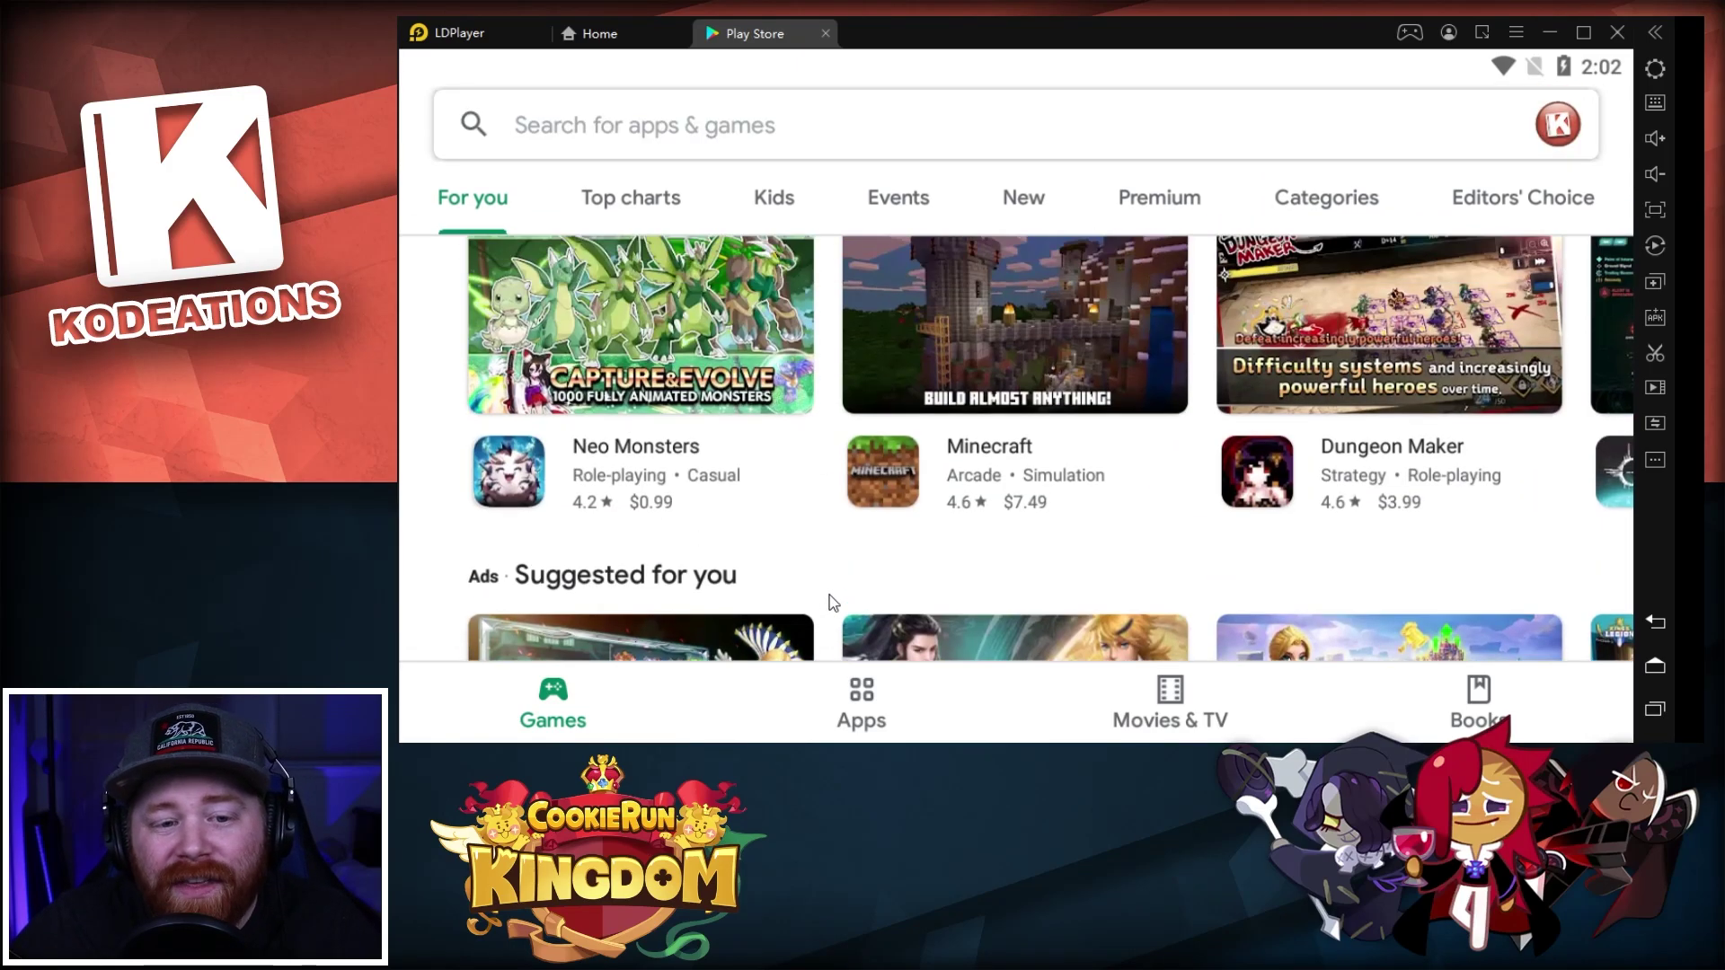
{"action": "scroll", "coordinate": [828, 605], "scroll_direction": "down", "scroll_amount": 6}
{"action": "scroll", "coordinate": [835, 485], "scroll_direction": "down", "scroll_amount": 5}
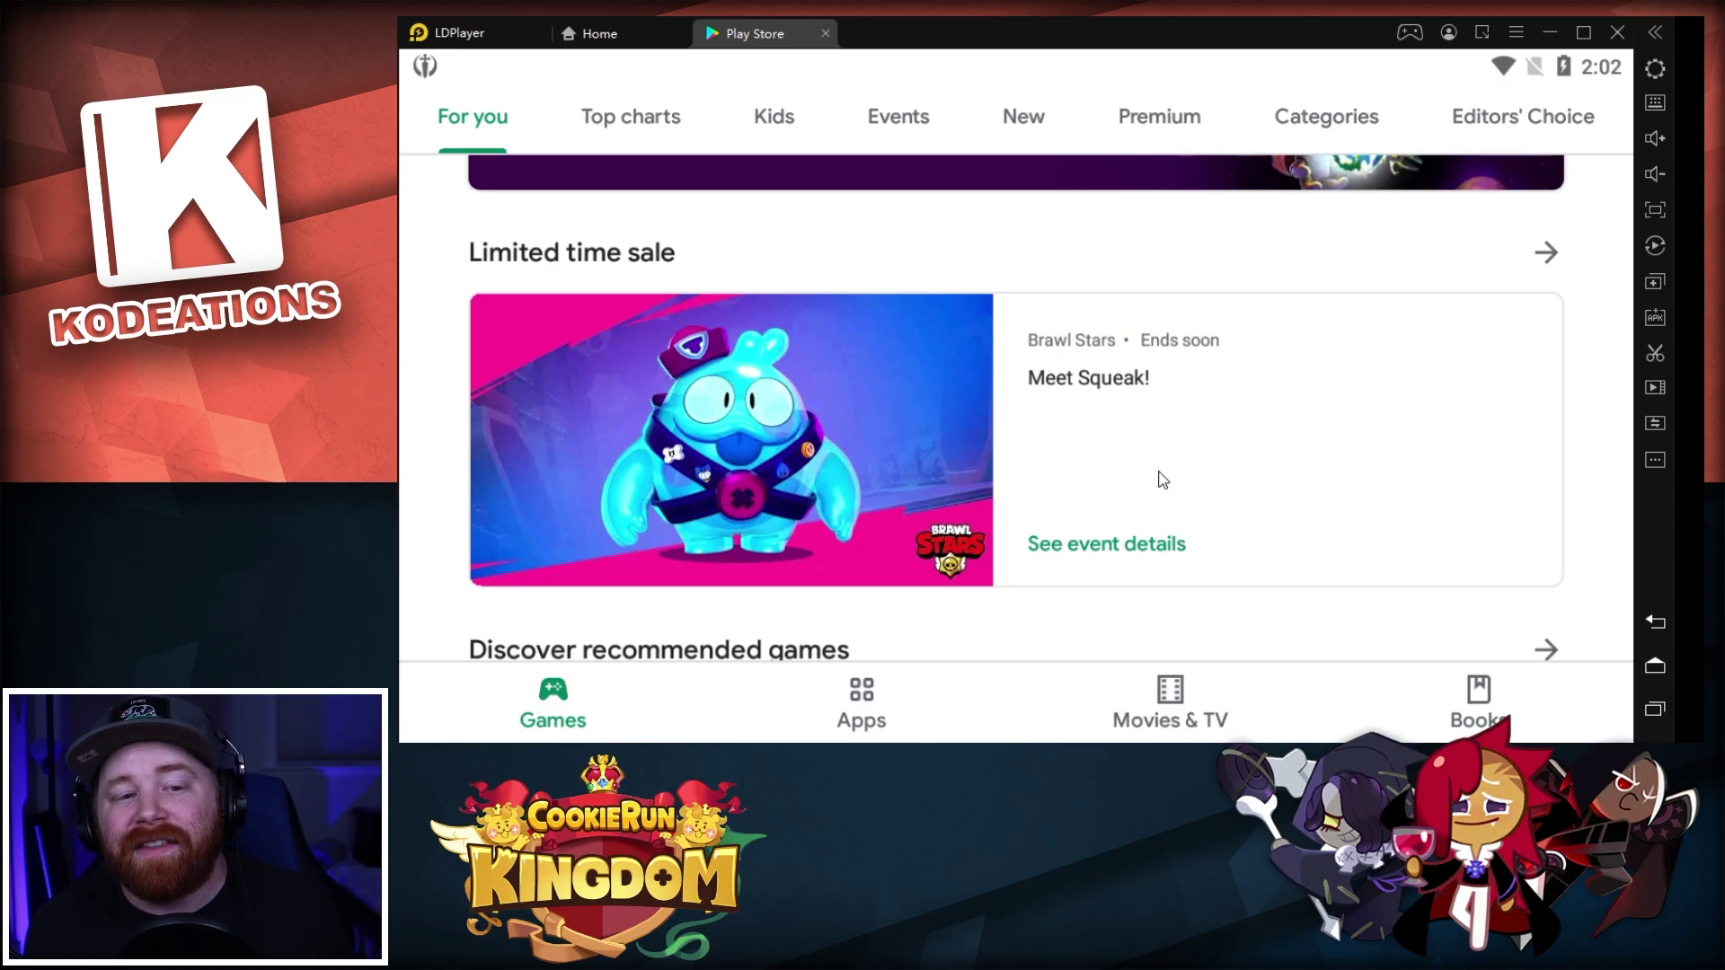
{"action": "scroll", "coordinate": [1028, 389], "scroll_direction": "up", "scroll_amount": 5}
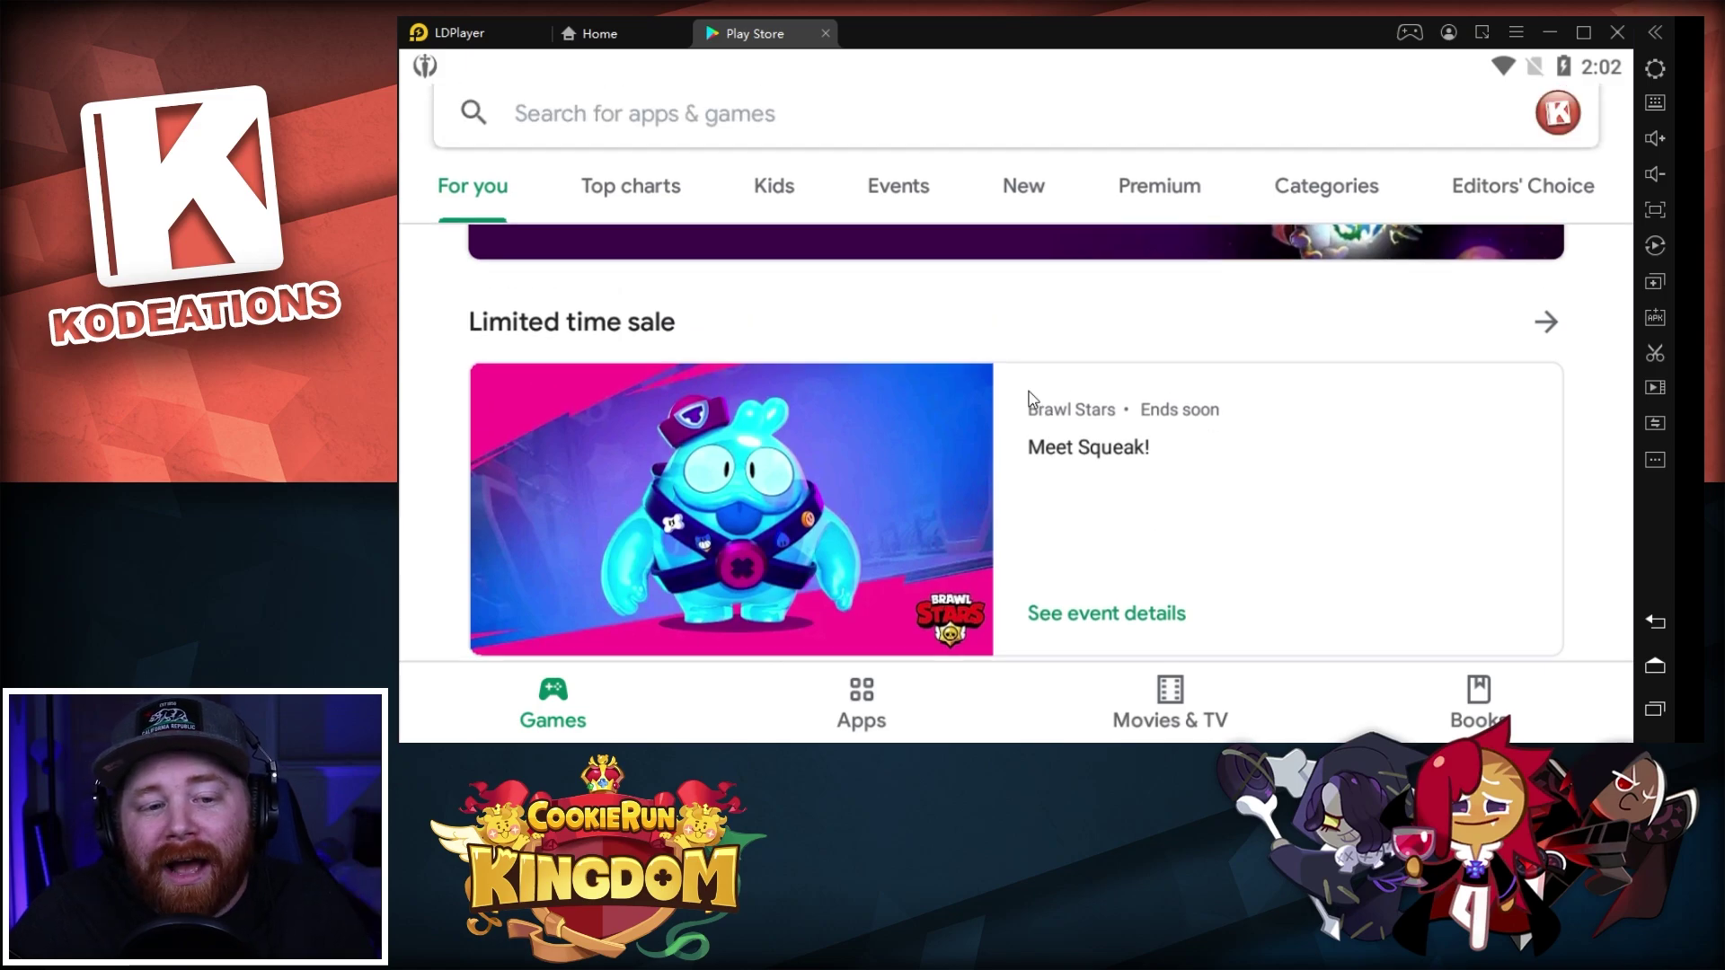
{"action": "scroll", "coordinate": [963, 405], "scroll_direction": "up", "scroll_amount": 5}
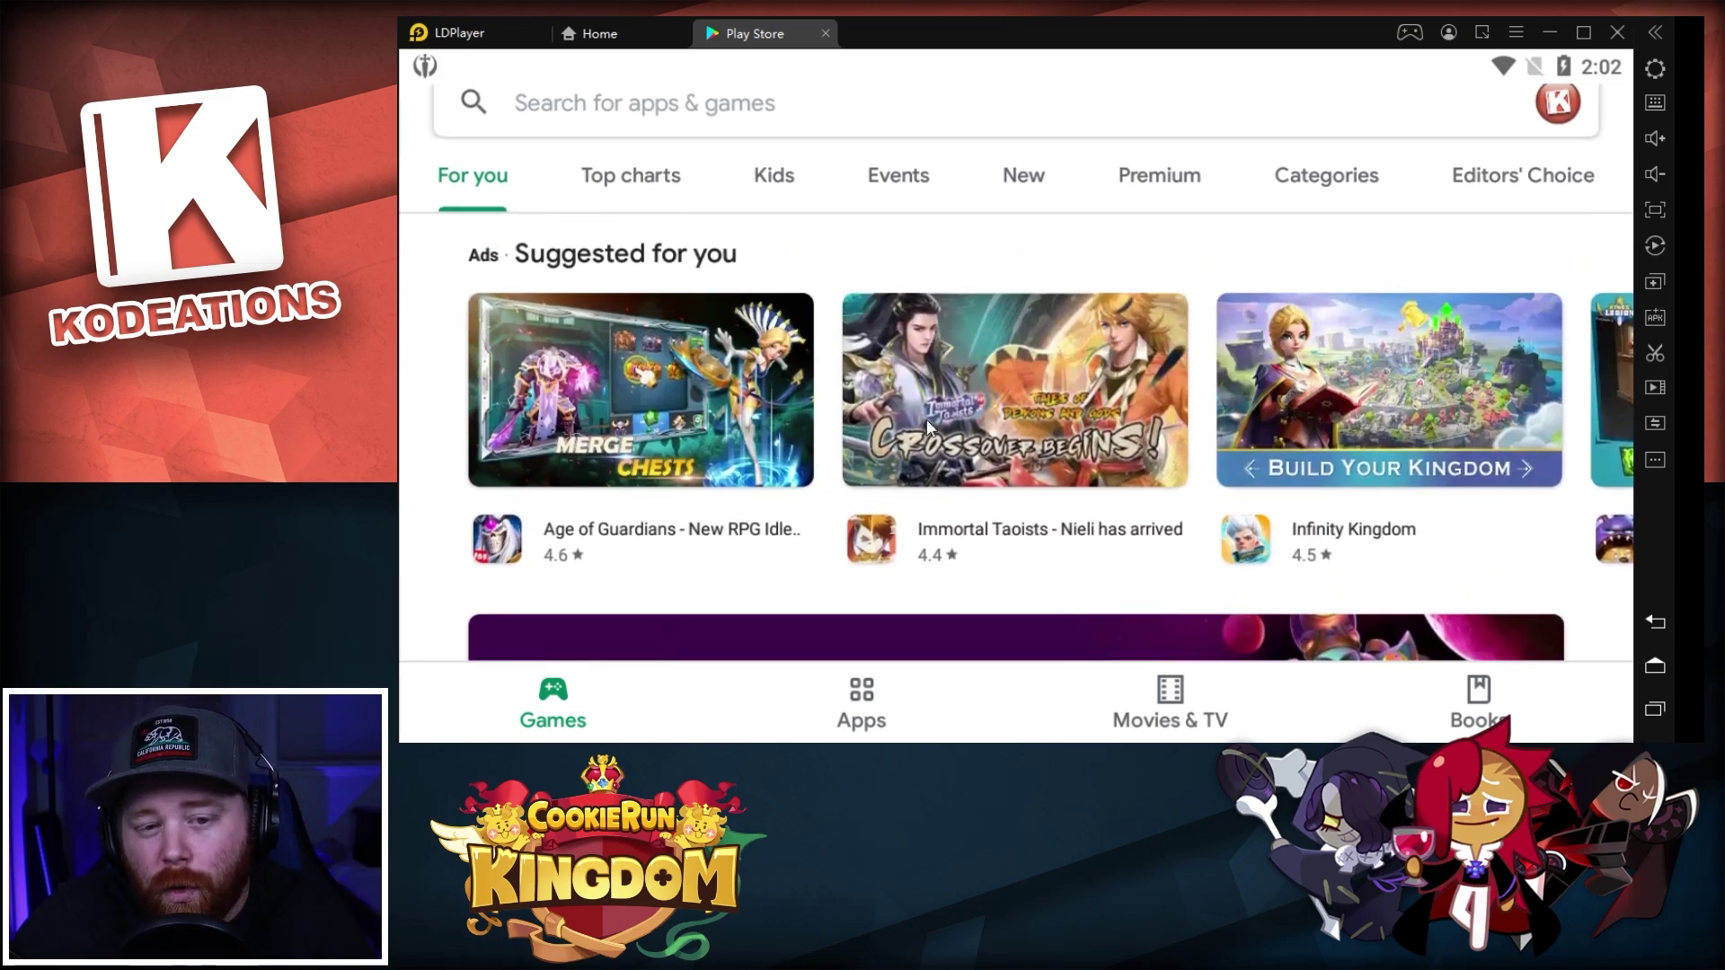
{"action": "scroll", "coordinate": [823, 360], "scroll_direction": "up", "scroll_amount": 2}
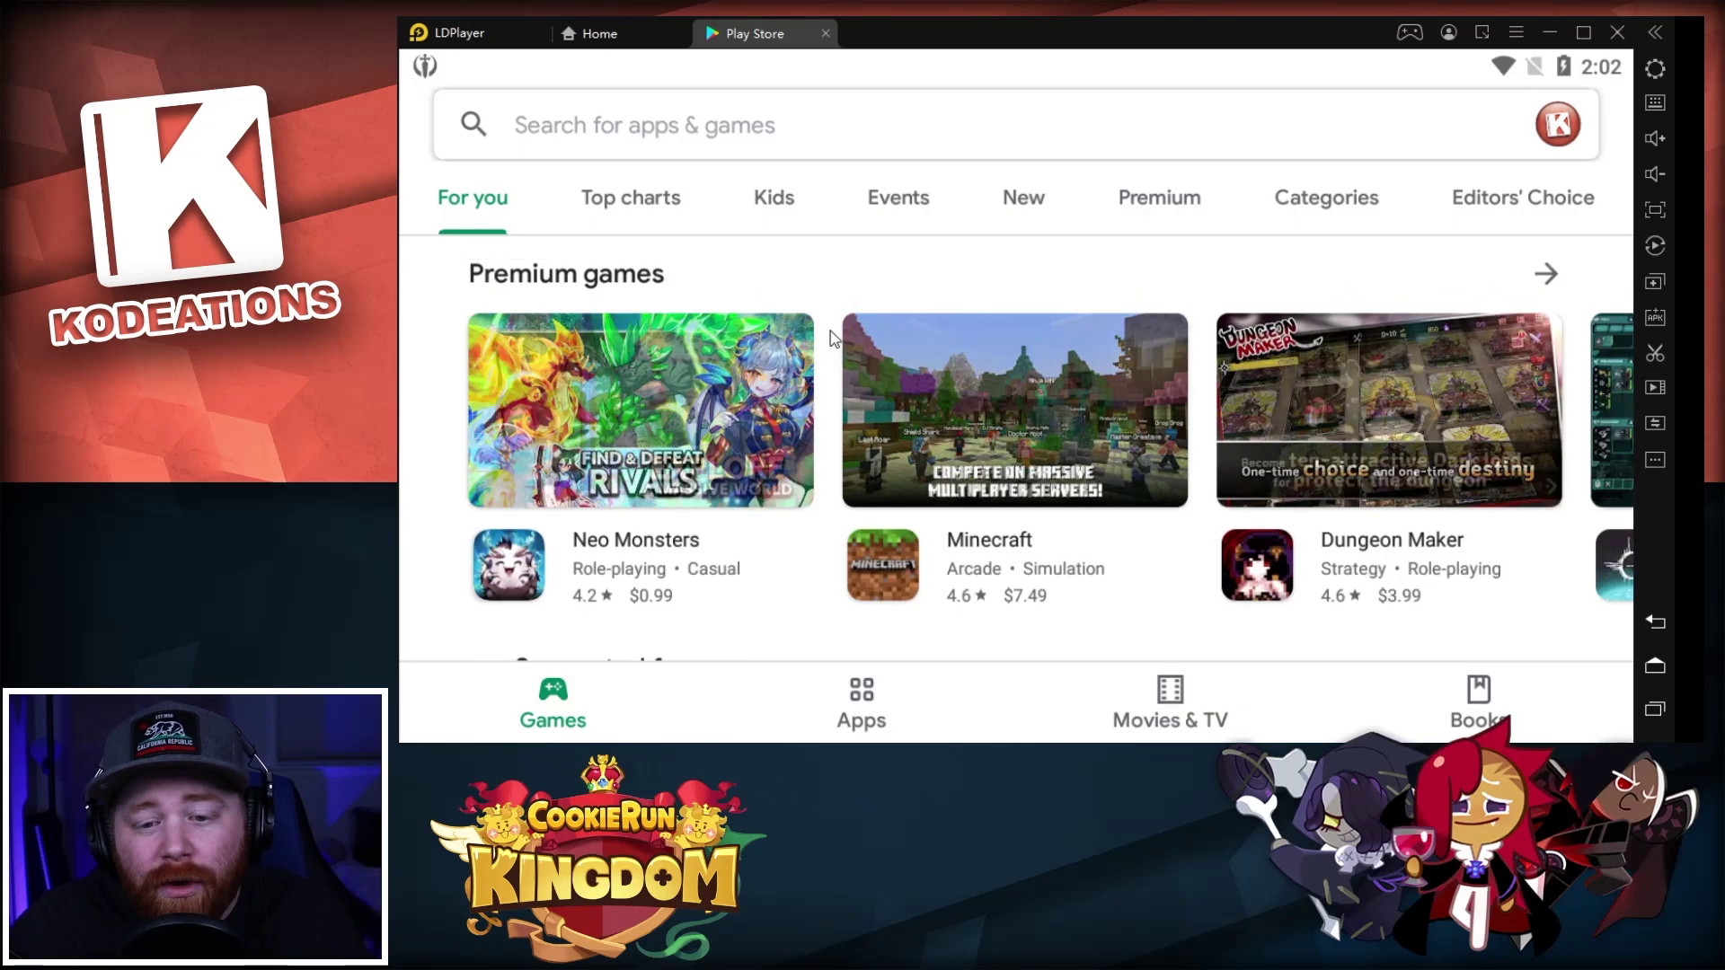
{"action": "scroll", "coordinate": [1258, 557], "scroll_direction": "down", "scroll_amount": 1}
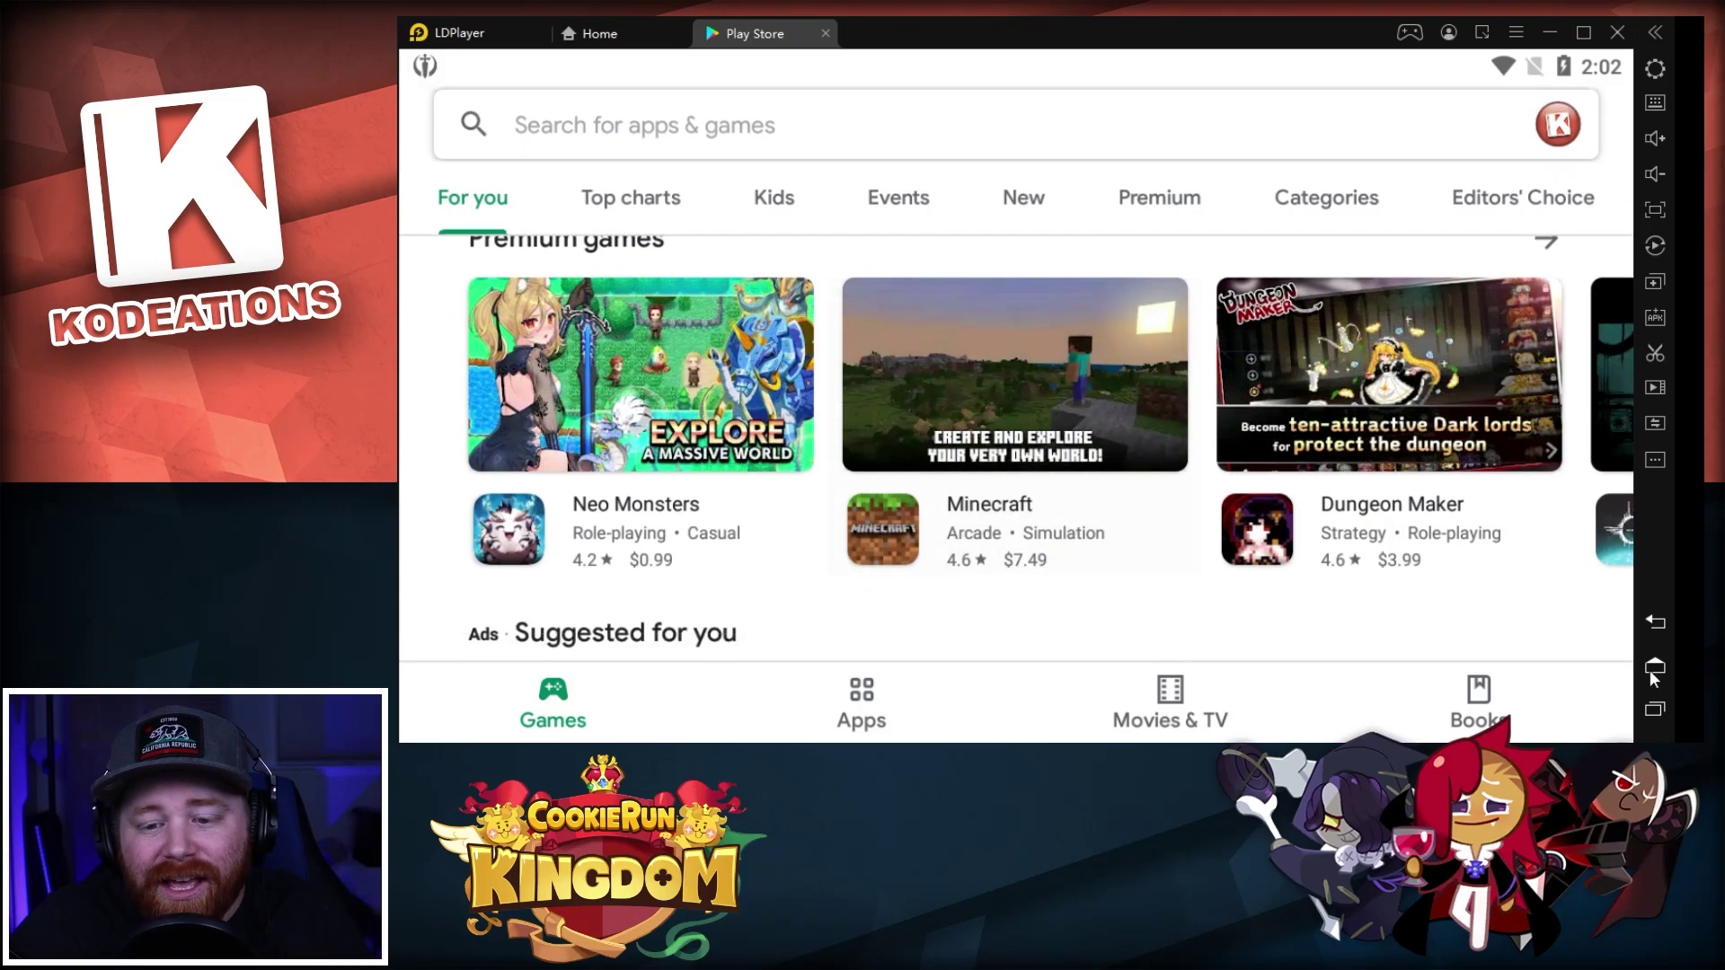
- Close the Play Store from recent apps, then start Cookie Run: Kingdom from the home screen
{"action": "left_click", "coordinate": [1655, 708]}
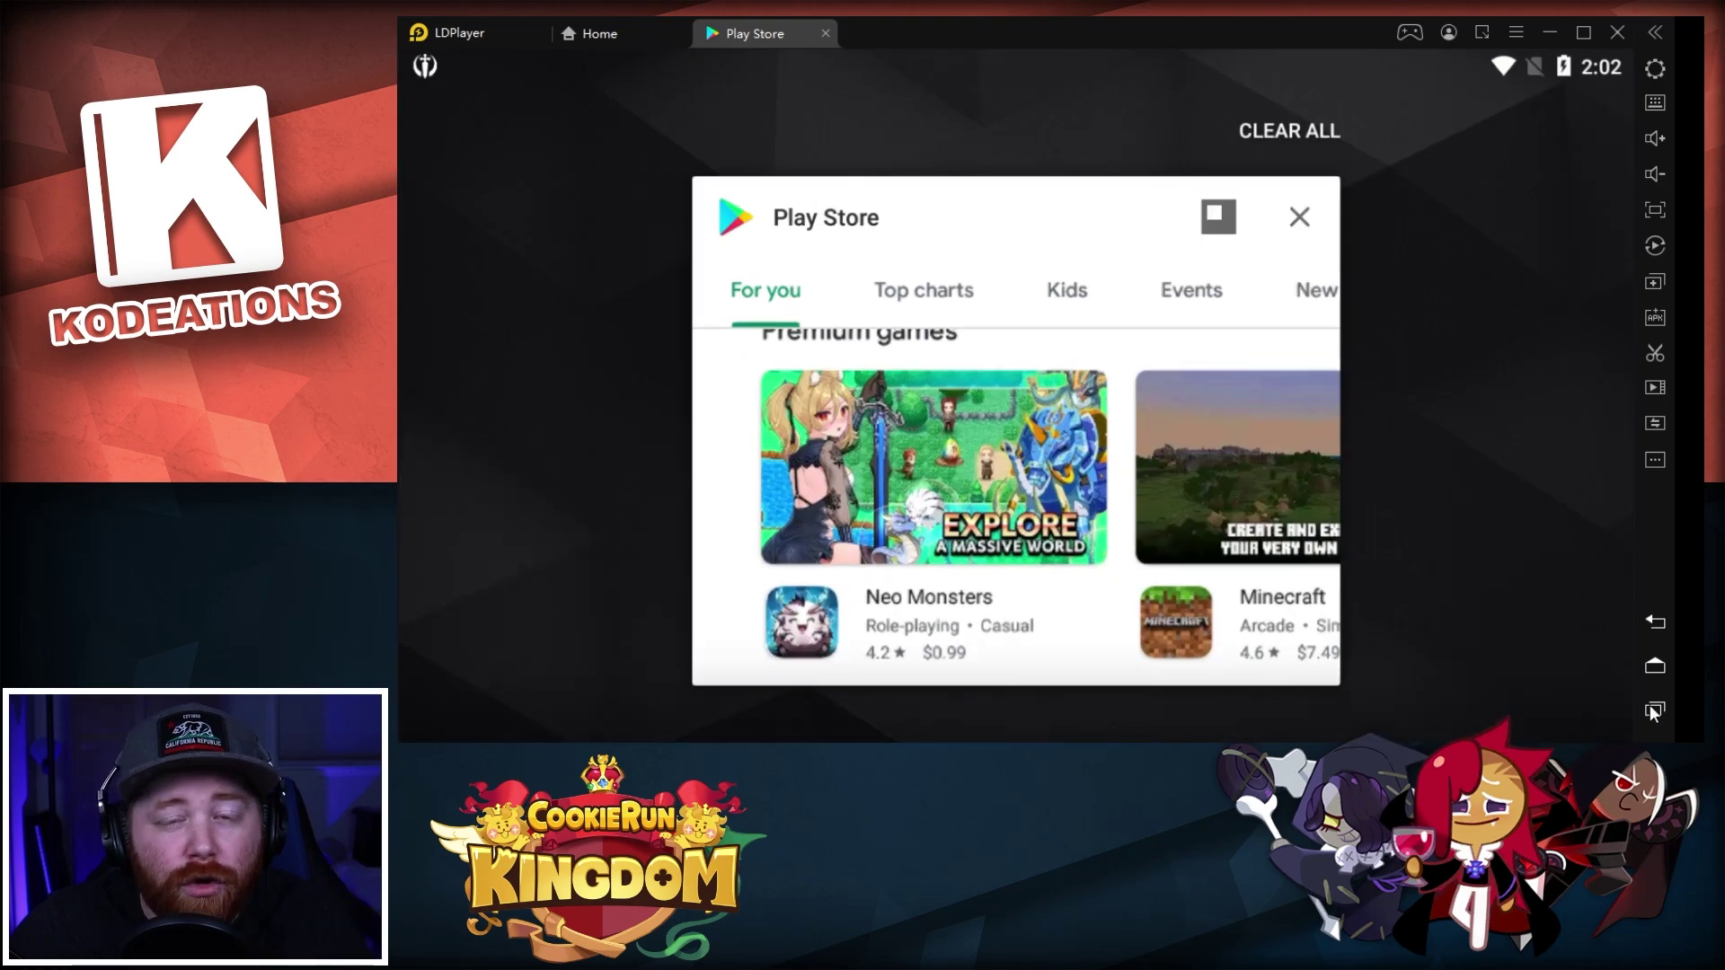
{"action": "left_click", "coordinate": [1299, 217]}
{"action": "left_click", "coordinate": [586, 210]}
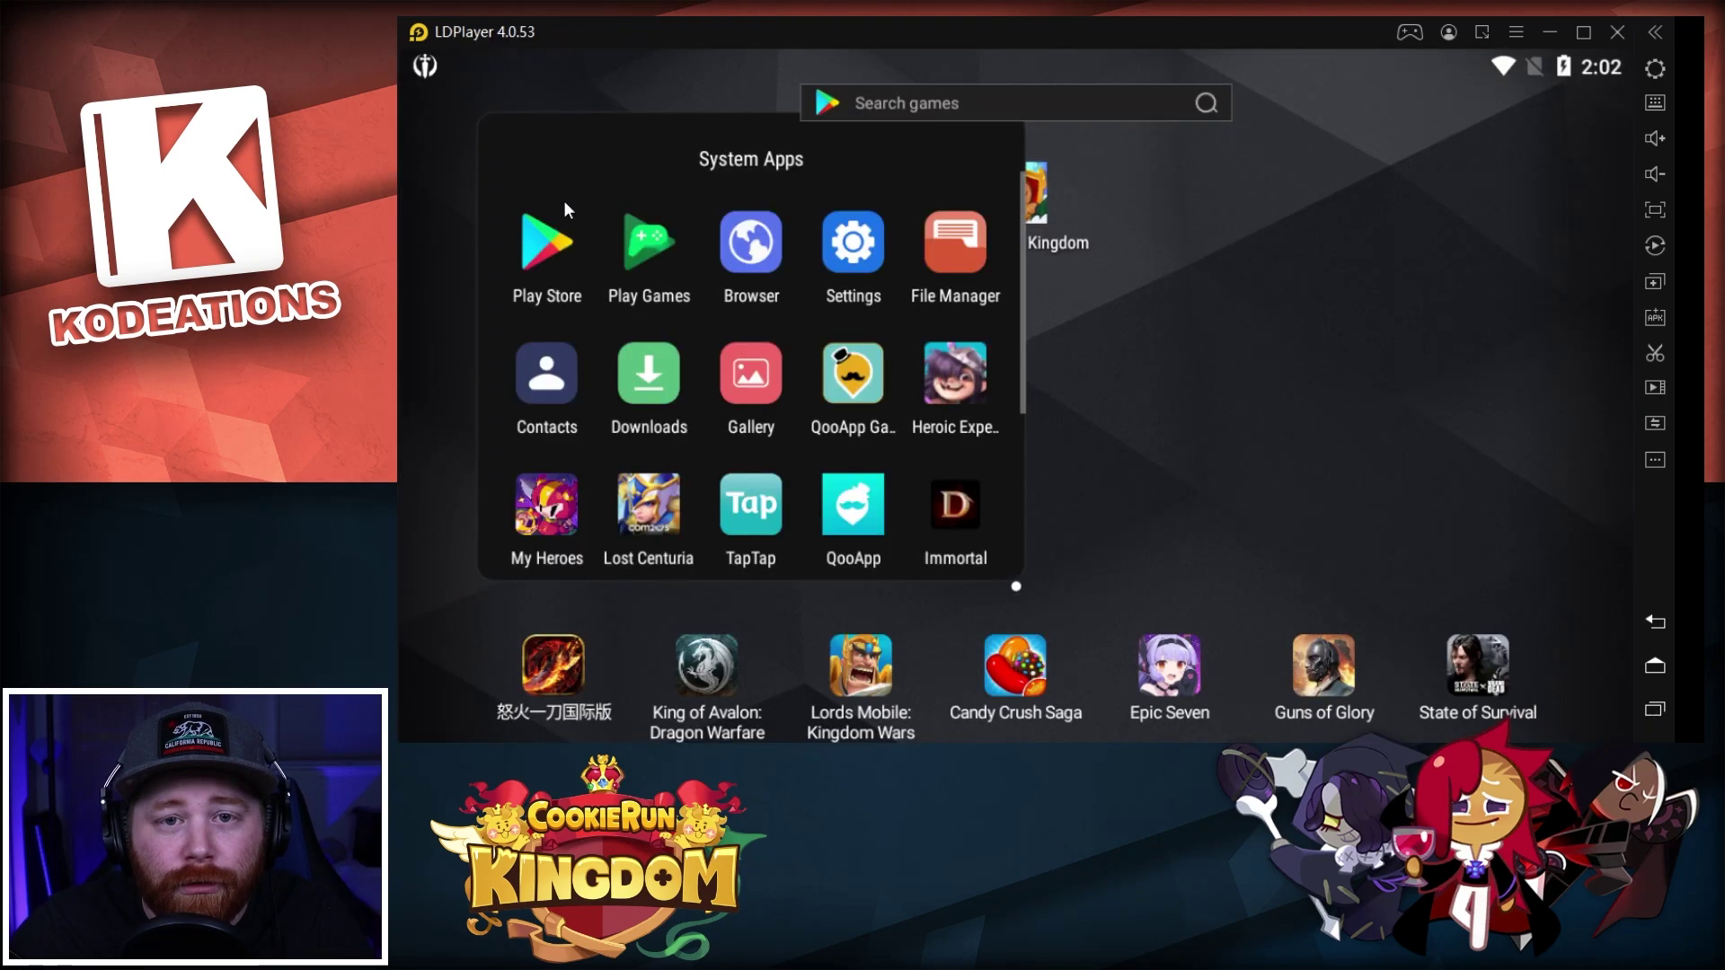
{"action": "scroll", "coordinate": [939, 379], "scroll_direction": "down", "scroll_amount": 2}
{"action": "scroll", "coordinate": [881, 486], "scroll_direction": "up", "scroll_amount": 2}
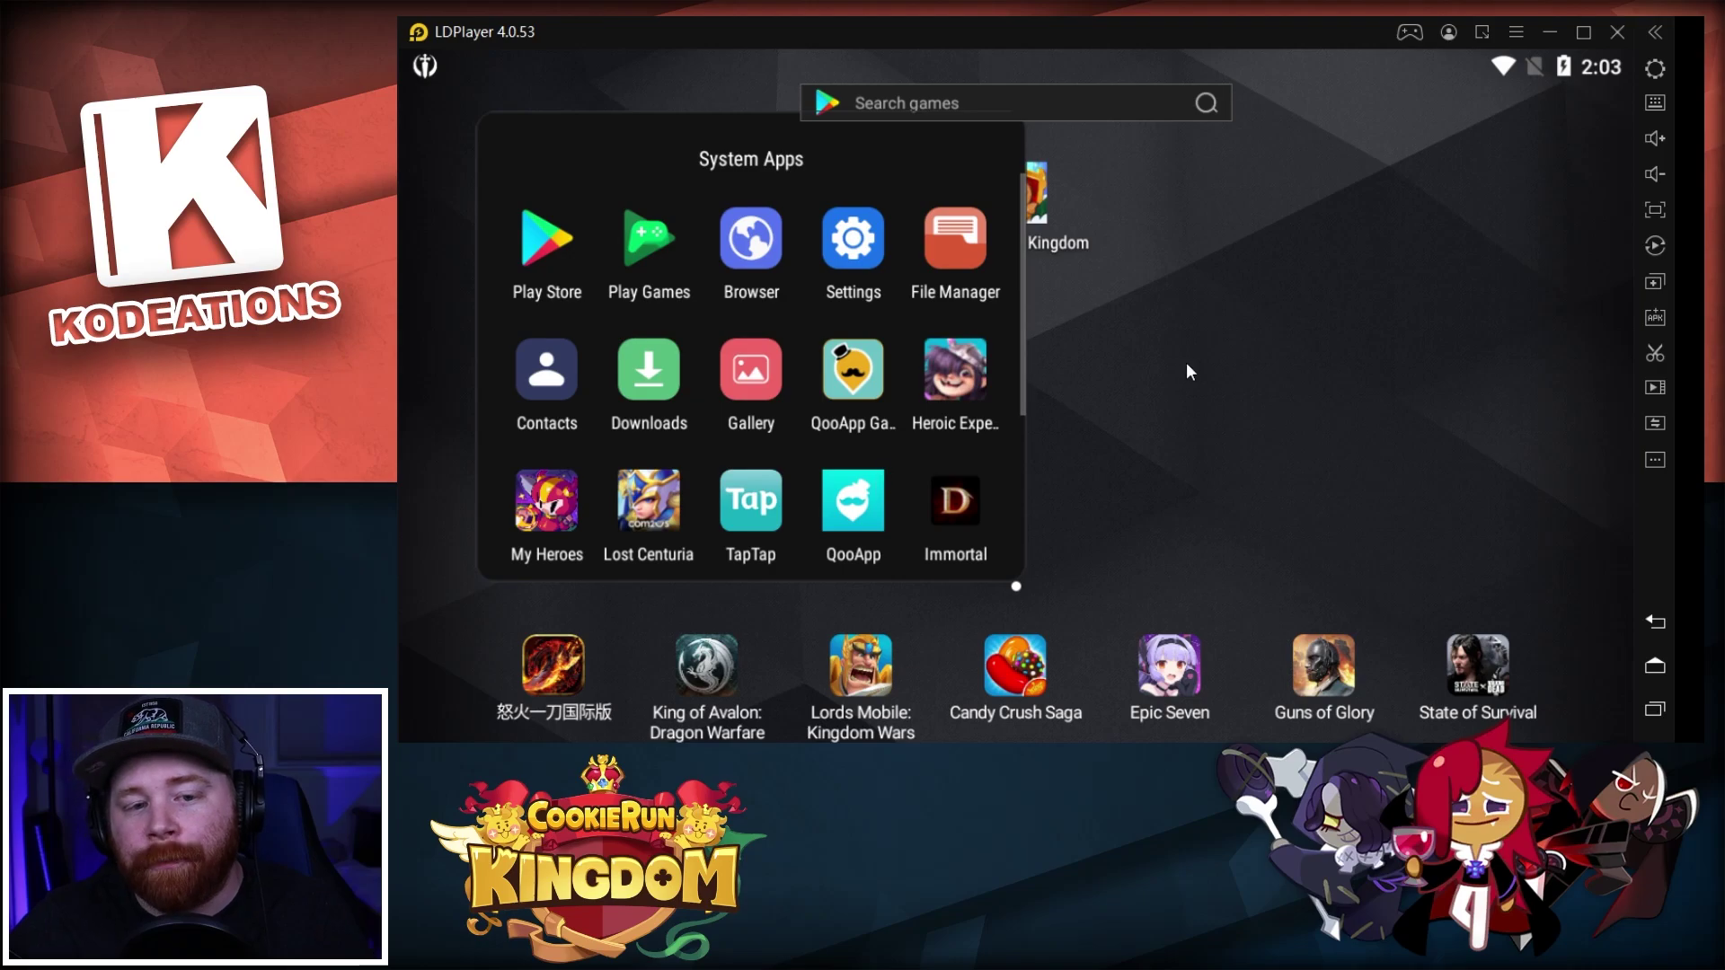
{"action": "left_click", "coordinate": [1188, 360]}
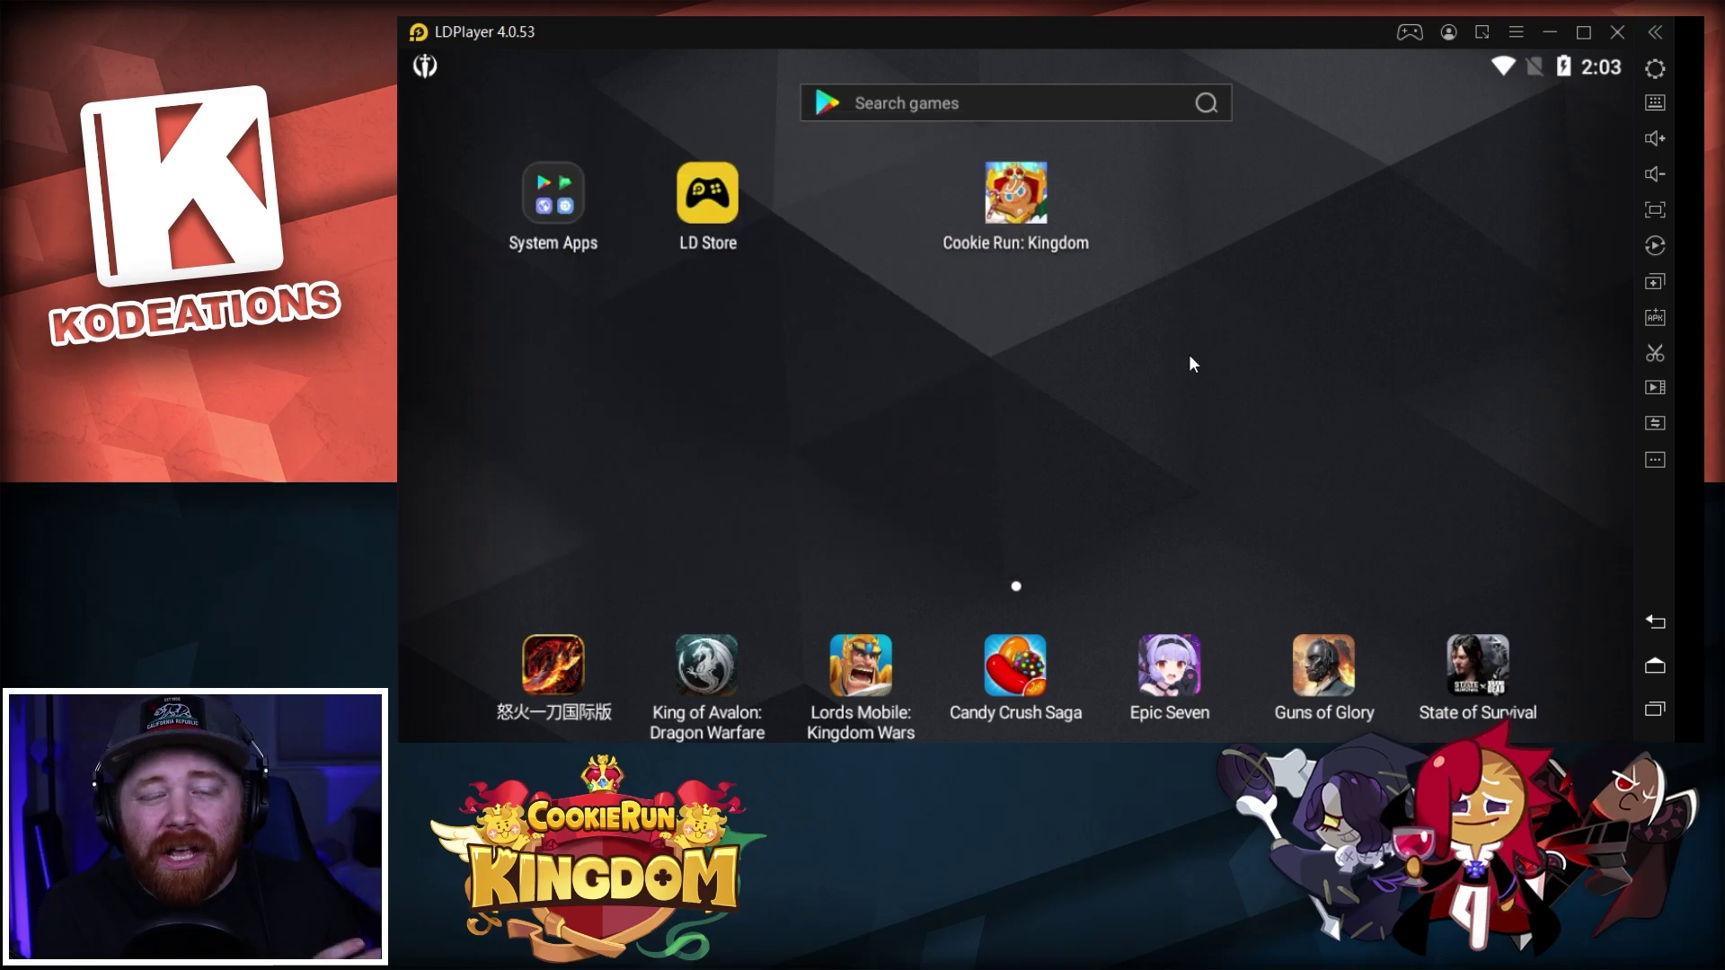
{"action": "left_click", "coordinate": [1040, 196]}
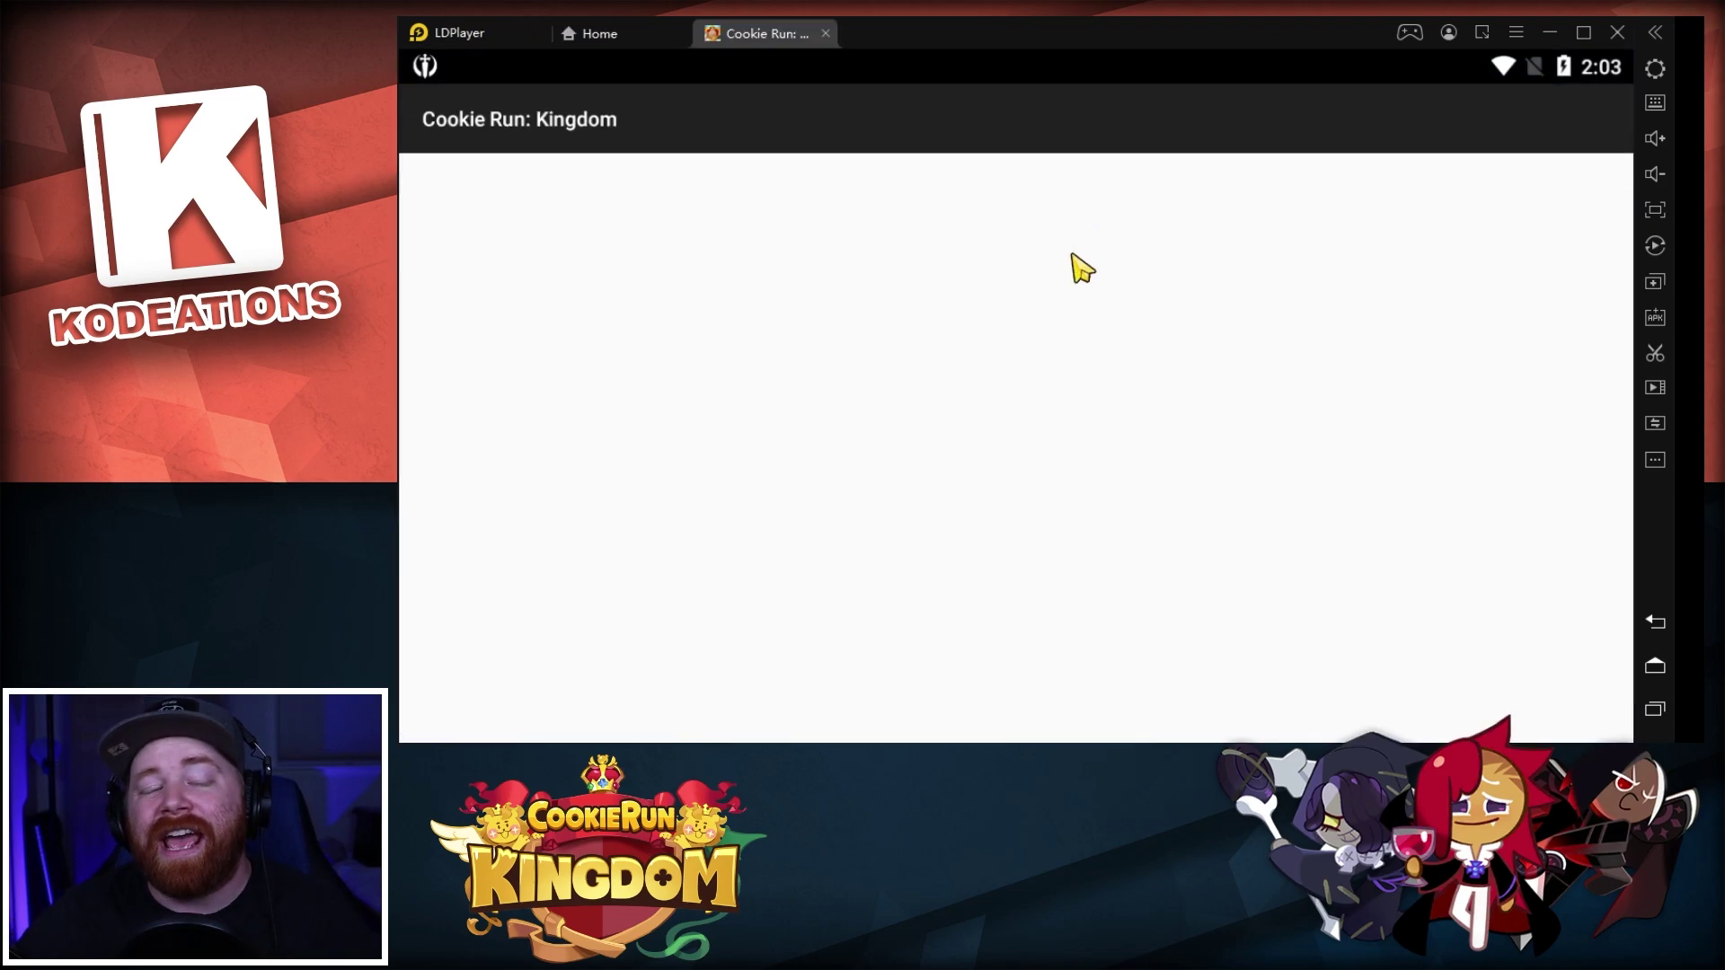